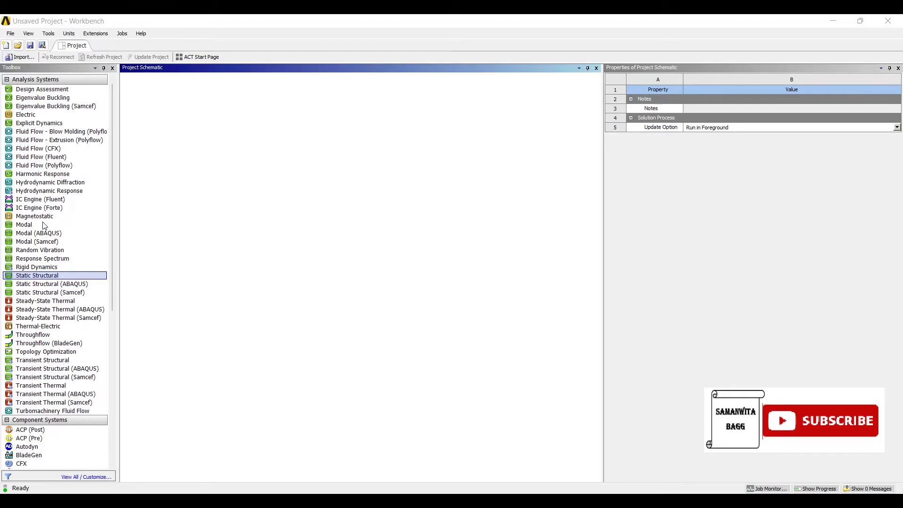
Add a Static Structural system to the project and import the hub SLDPRT file as its geometry
{"action": "left_click", "coordinate": [146, 218]}
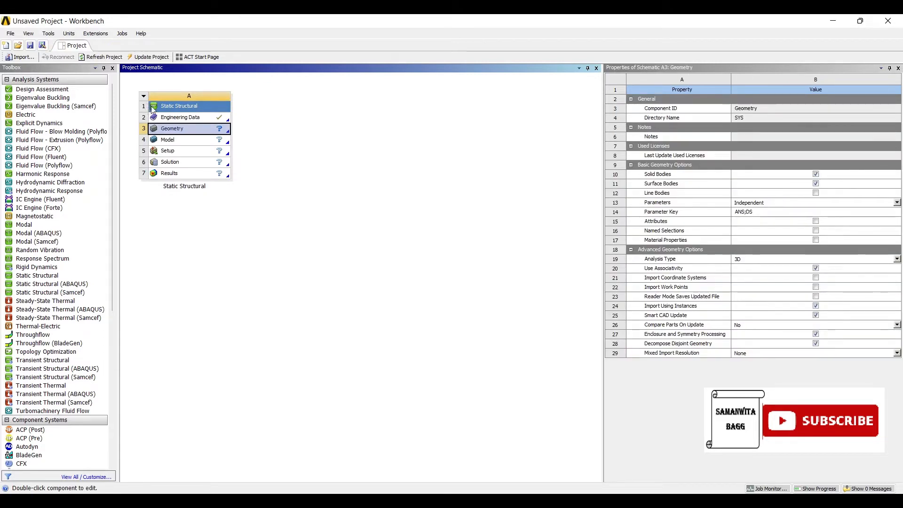
{"action": "right_click", "coordinate": [184, 130]}
{"action": "mouse_move", "coordinate": [221, 157]}
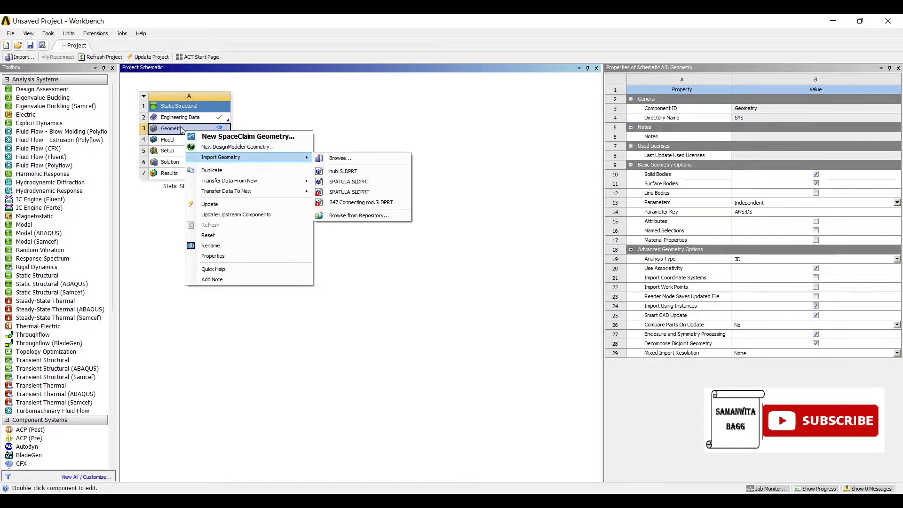
{"action": "left_click", "coordinate": [339, 158]}
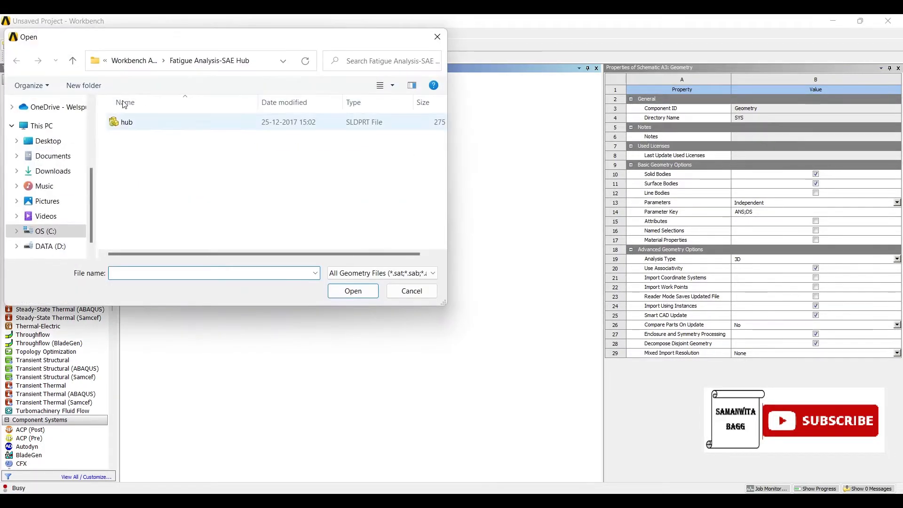
{"action": "left_click", "coordinate": [126, 121]}
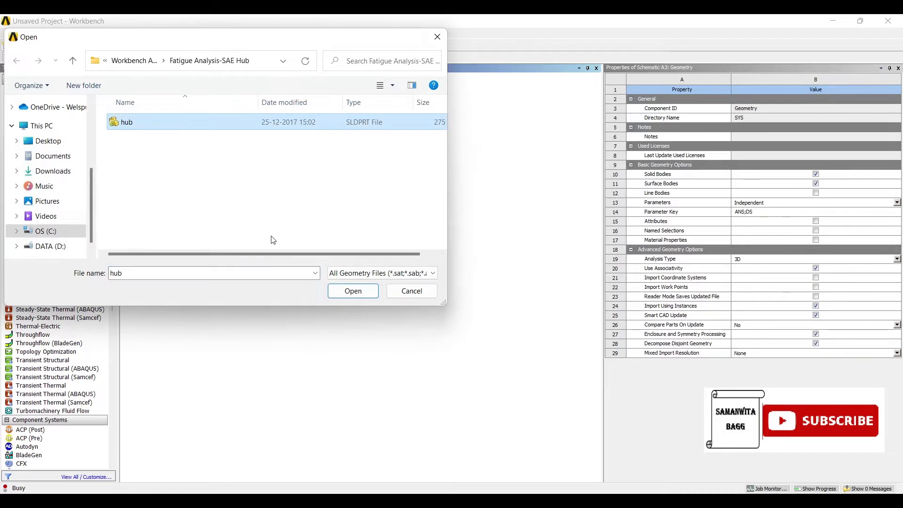
{"action": "left_click", "coordinate": [353, 291]}
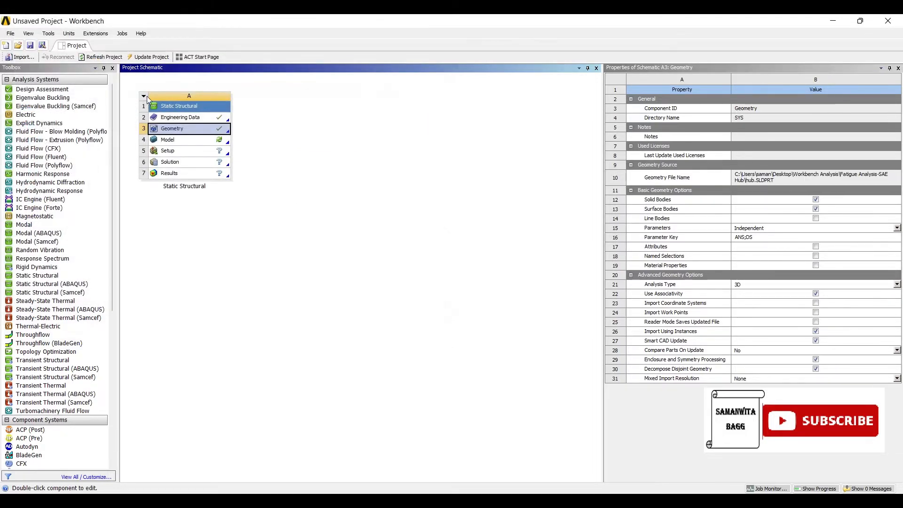
In Engineering Data, set the interpolation of Structural Steel's Alternating Stress Mean Stress property to Semi-Log
{"action": "double_click", "coordinate": [189, 117]}
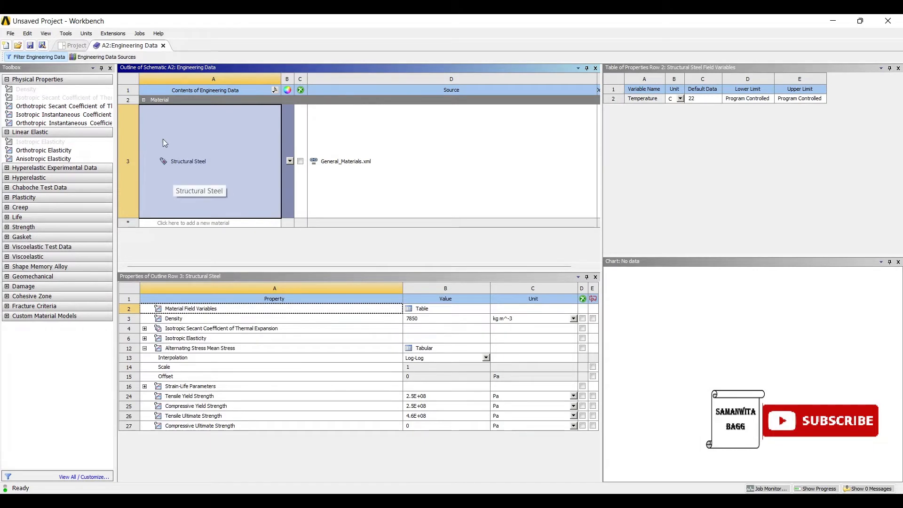
{"action": "left_click", "coordinate": [137, 289]}
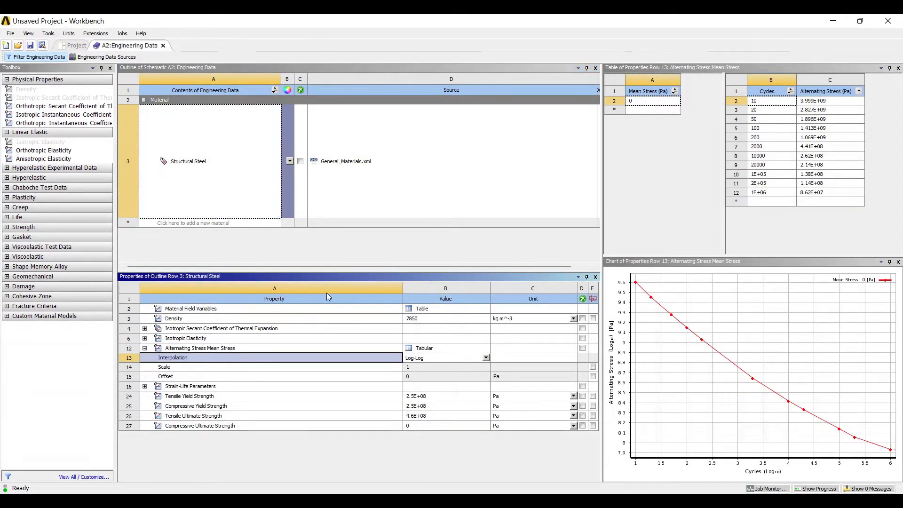
{"action": "left_click", "coordinate": [485, 357]}
{"action": "key", "text": "Down"}
{"action": "key", "text": "Return"}
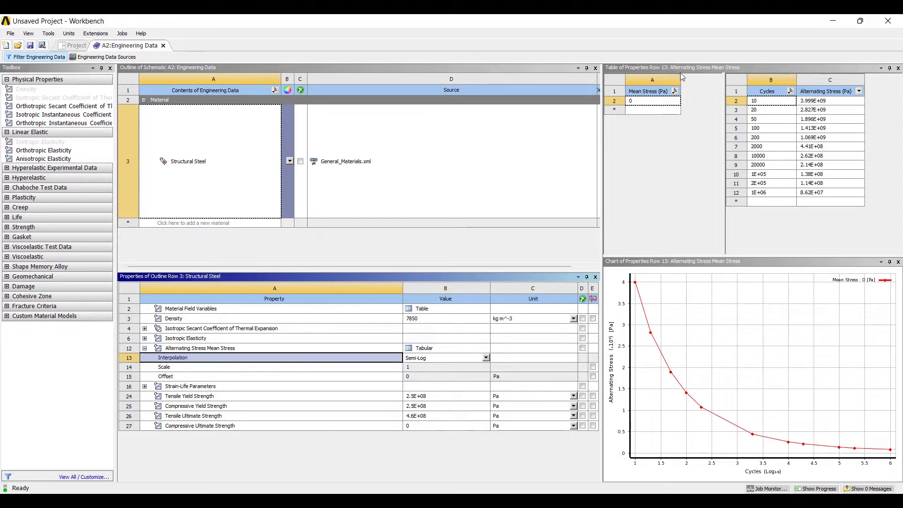
Set the alternating stress unit to MPa for Structural Steel and display its alternating stress versus cycles chart
{"action": "left_click", "coordinate": [859, 91]}
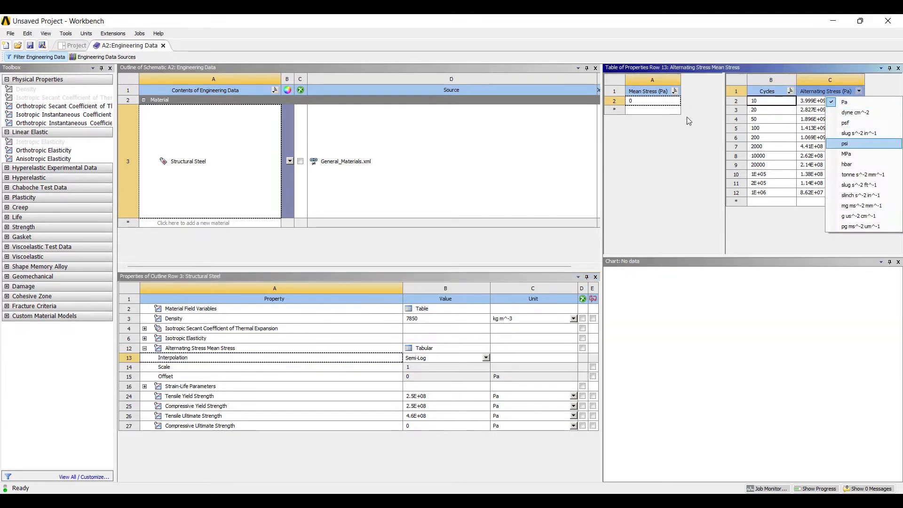
{"action": "key", "text": "Return"}
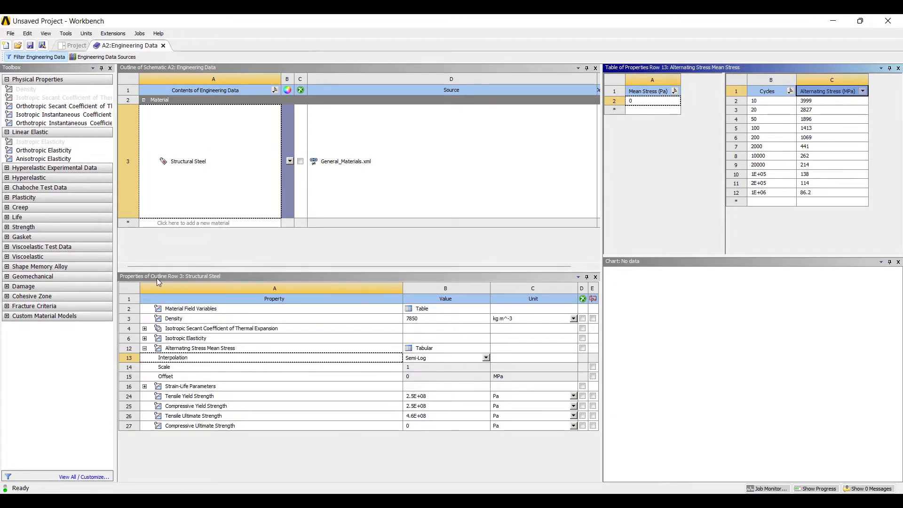
{"action": "left_click", "coordinate": [181, 349]}
{"action": "left_click", "coordinate": [180, 358]}
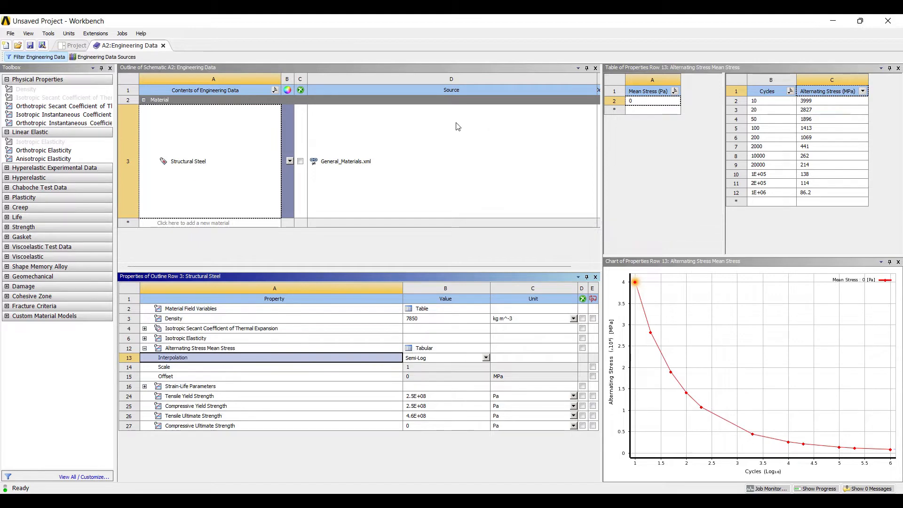
Open the static structural system's Model in Mechanical and inspect Part 1, Part 2 and Part 3 of the hub
{"action": "left_click", "coordinate": [56, 45]}
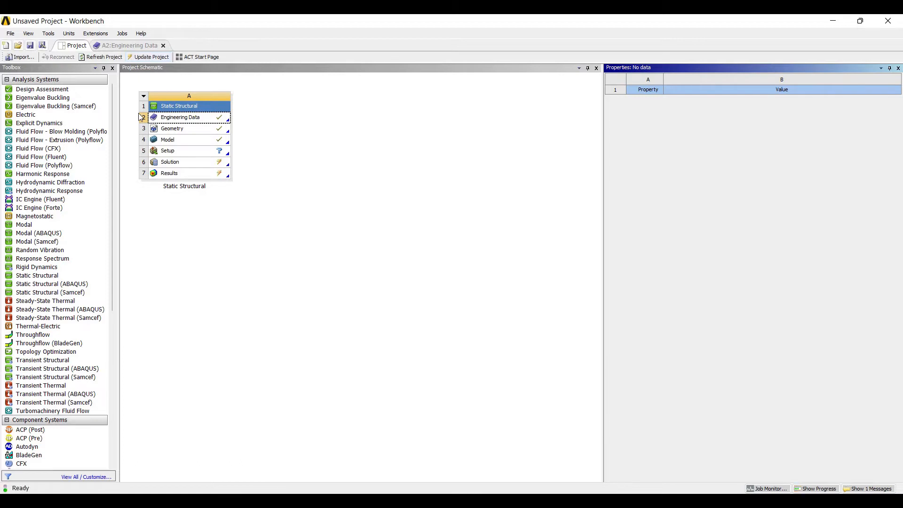
{"action": "double_click", "coordinate": [174, 139]}
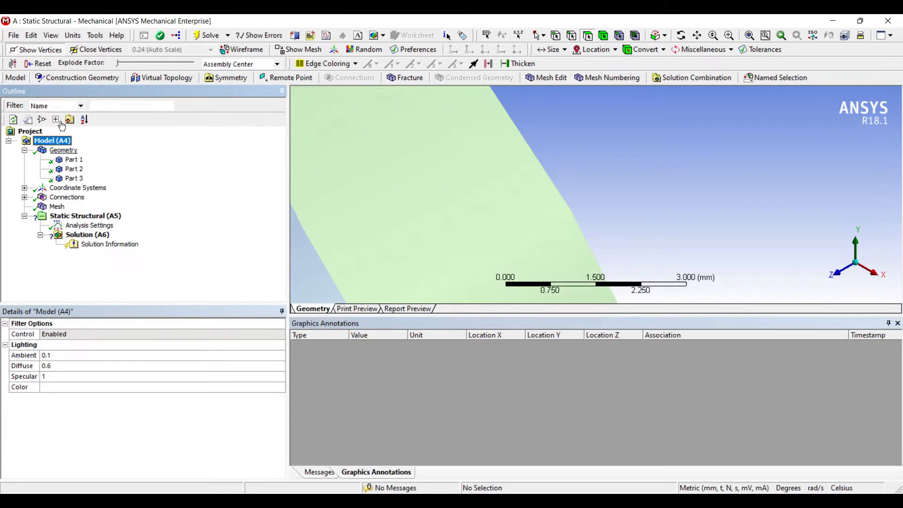
{"action": "scroll", "coordinate": [366, 150], "scroll_direction": "down", "scroll_amount": 10}
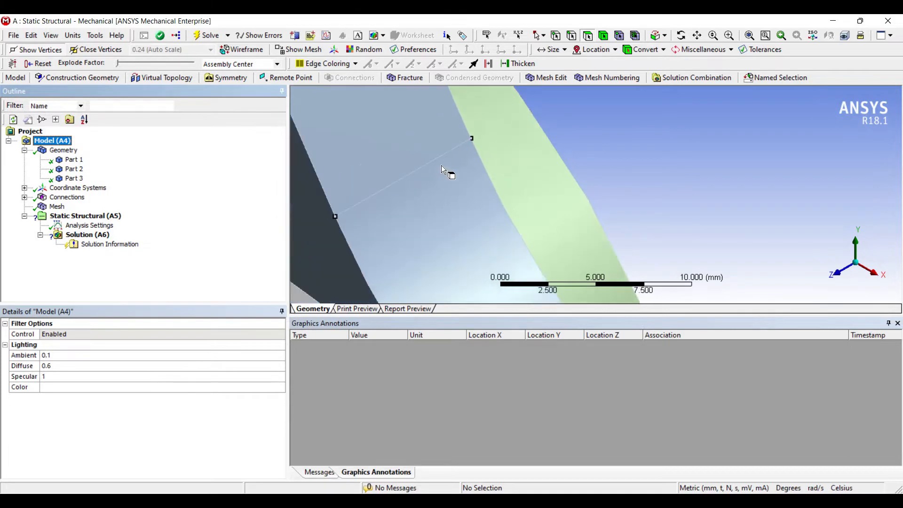
{"action": "scroll", "coordinate": [430, 165], "scroll_direction": "down", "scroll_amount": 8}
{"action": "middle_click_drag", "start_coordinate": [379, 202], "coordinate": [313, 196]}
{"action": "scroll", "coordinate": [313, 196], "scroll_direction": "up", "scroll_amount": 3}
{"action": "left_click", "coordinate": [73, 159]}
{"action": "left_click", "coordinate": [74, 168]}
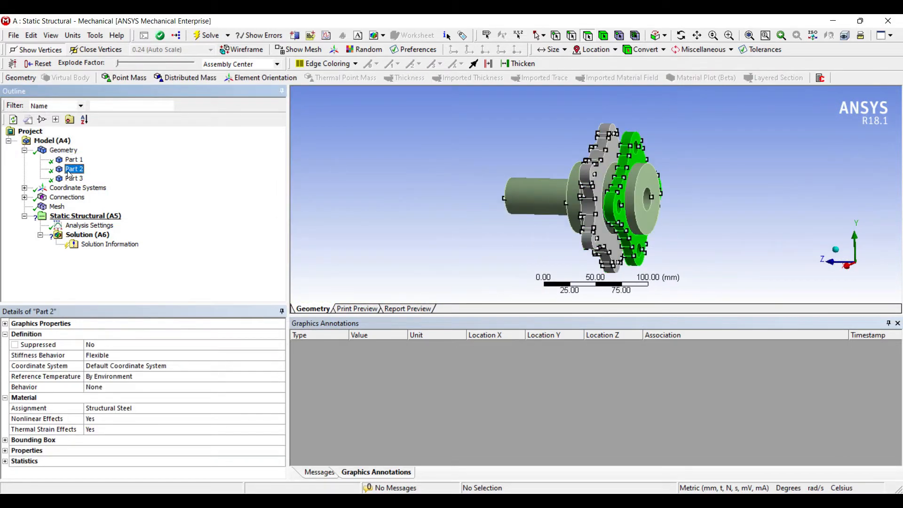
{"action": "left_click", "coordinate": [74, 179]}
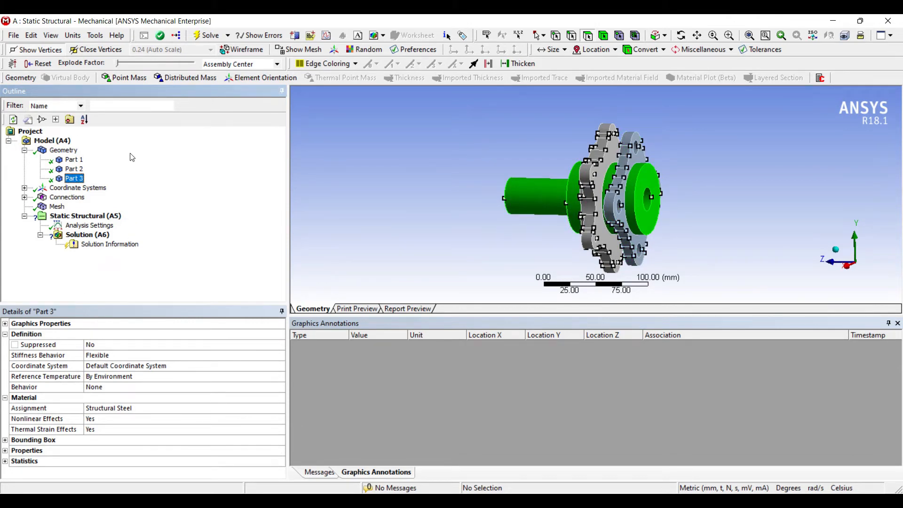
Set the mesh Relevance Center to Fine and regenerate the mesh of the hub assembly
{"action": "left_click", "coordinate": [56, 206]}
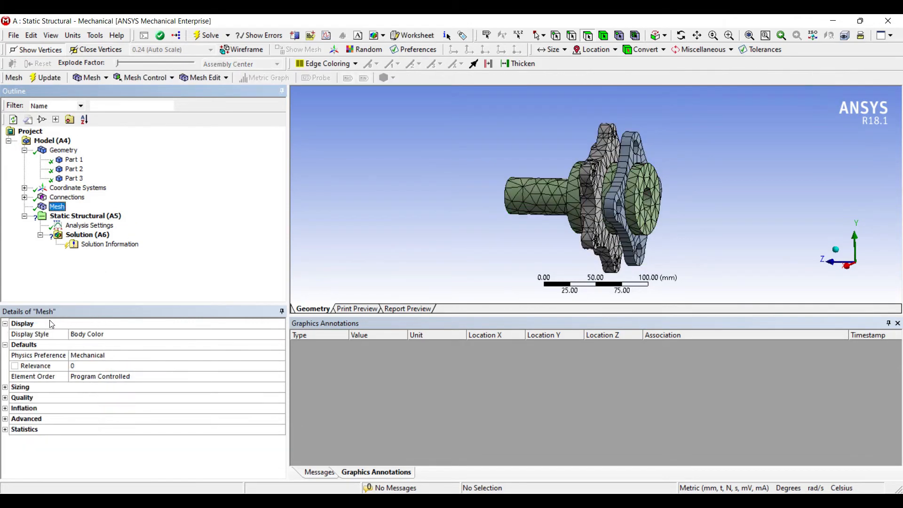
{"action": "left_click", "coordinate": [5, 387]}
{"action": "key", "text": "Down"}
{"action": "key", "text": "Down"}
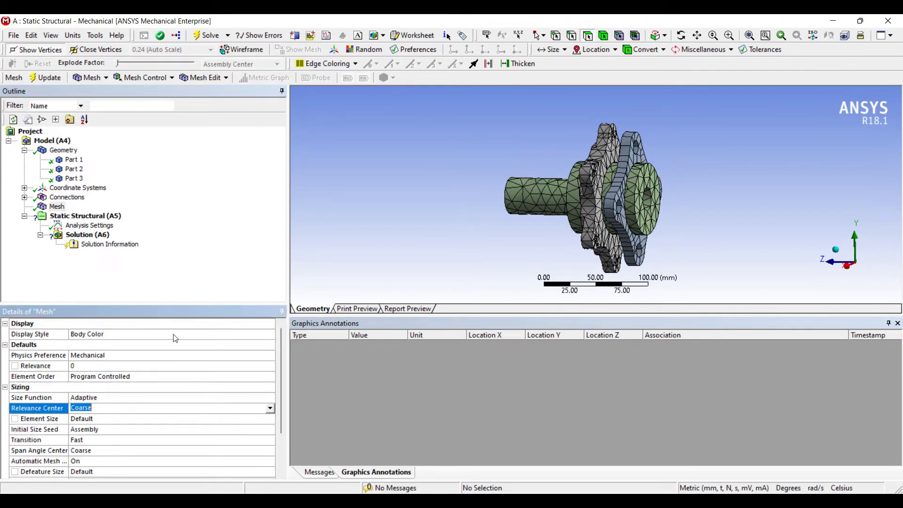
{"action": "left_click", "coordinate": [270, 408]}
{"action": "left_click", "coordinate": [171, 432]}
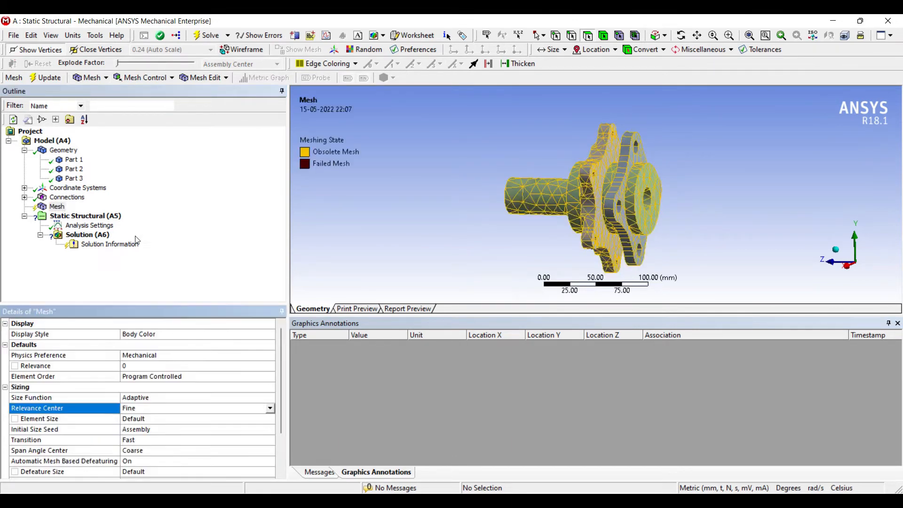
{"action": "left_click", "coordinate": [39, 75]}
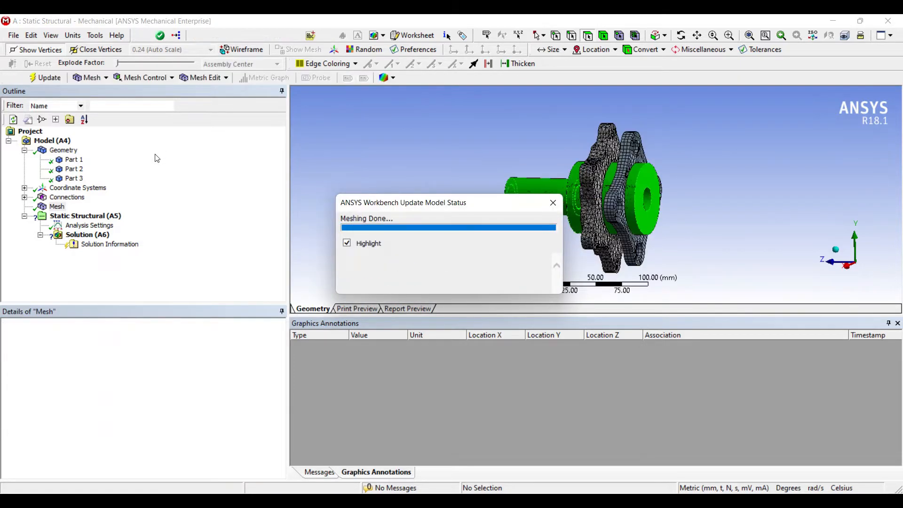
{"action": "mouse_move", "coordinate": [480, 153]}
{"action": "middle_mouse_down"}
{"action": "mouse_move", "coordinate": [528, 151]}
{"action": "mouse_move", "coordinate": [485, 163]}
{"action": "middle_mouse_up"}
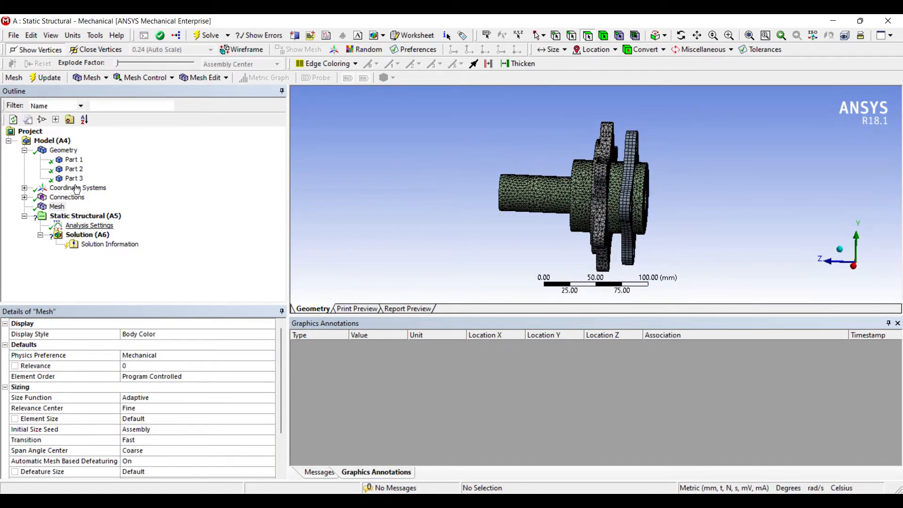
Apply a Fixed Support to the outer cylindrical face of the hub's shaft
{"action": "left_click", "coordinate": [89, 225]}
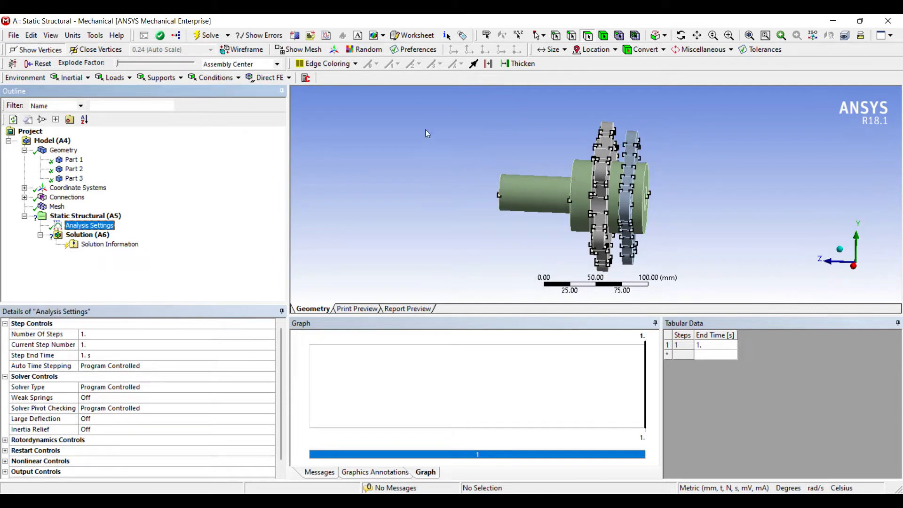
{"action": "middle_click_drag", "start_coordinate": [415, 157], "coordinate": [469, 170]}
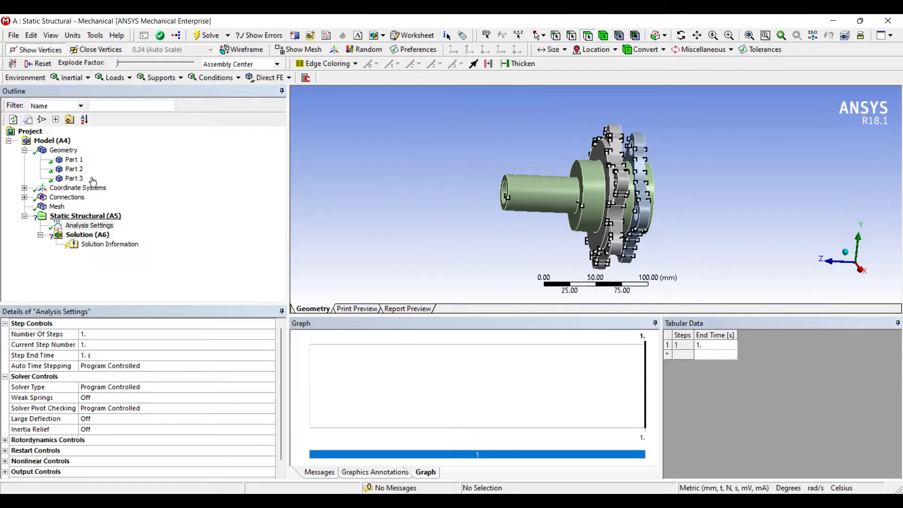
{"action": "right_click", "coordinate": [113, 217]}
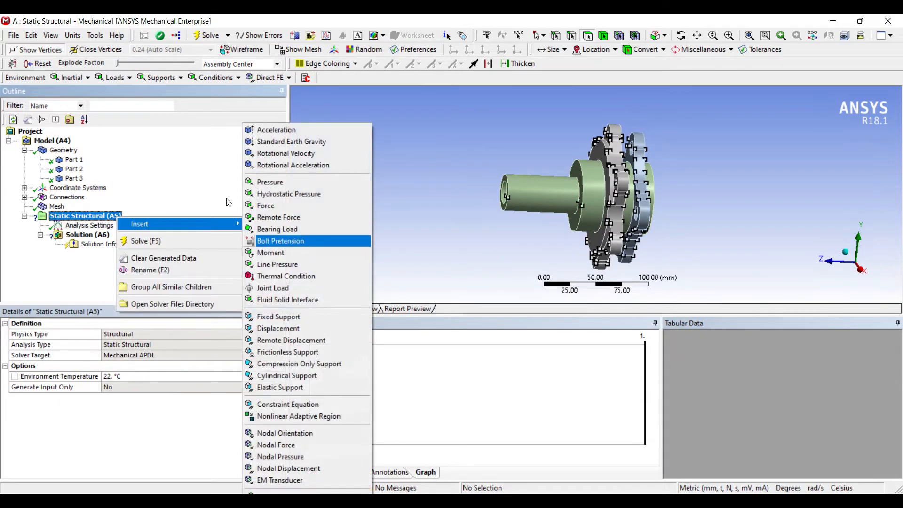
{"action": "left_click", "coordinate": [279, 316]}
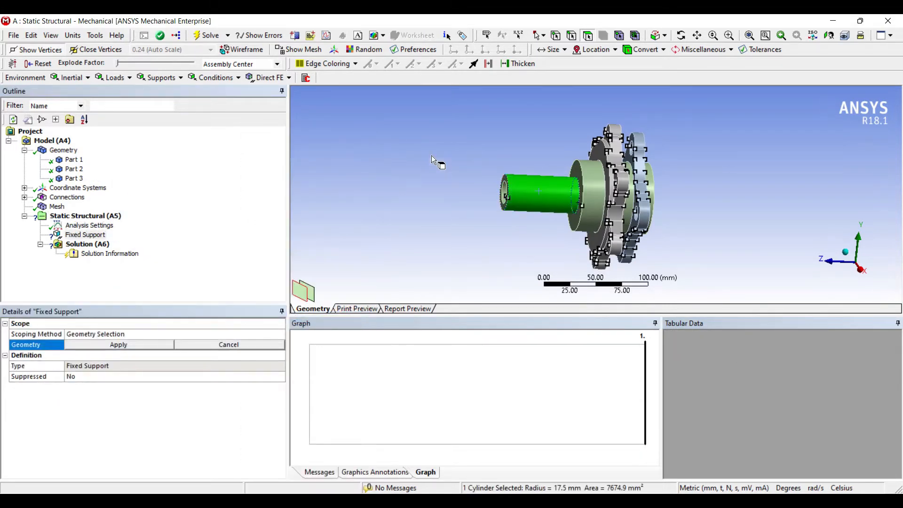
{"action": "left_click", "coordinate": [119, 344]}
Insert a Moment load on the flat face of the larger lobed flange beside the shaft
{"action": "middle_click_drag", "start_coordinate": [403, 155], "coordinate": [391, 156]}
{"action": "mouse_move", "coordinate": [473, 155]}
{"action": "middle_mouse_down"}
{"action": "mouse_move", "coordinate": [438, 145]}
{"action": "mouse_move", "coordinate": [465, 154]}
{"action": "middle_mouse_up"}
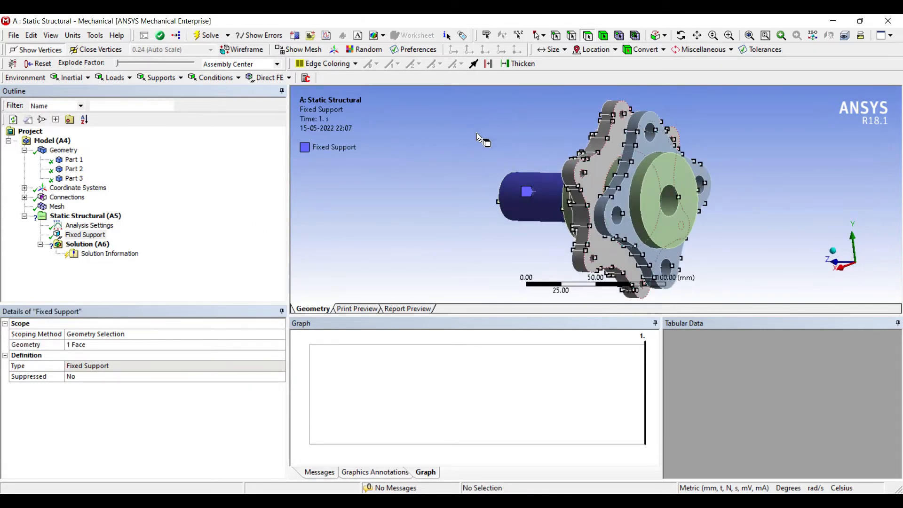
{"action": "left_click", "coordinate": [595, 168]}
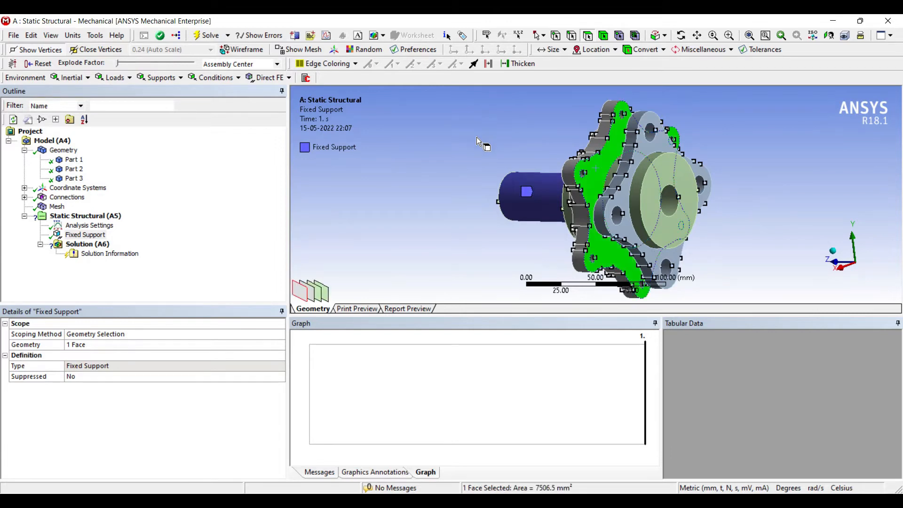
{"action": "right_click", "coordinate": [595, 168]}
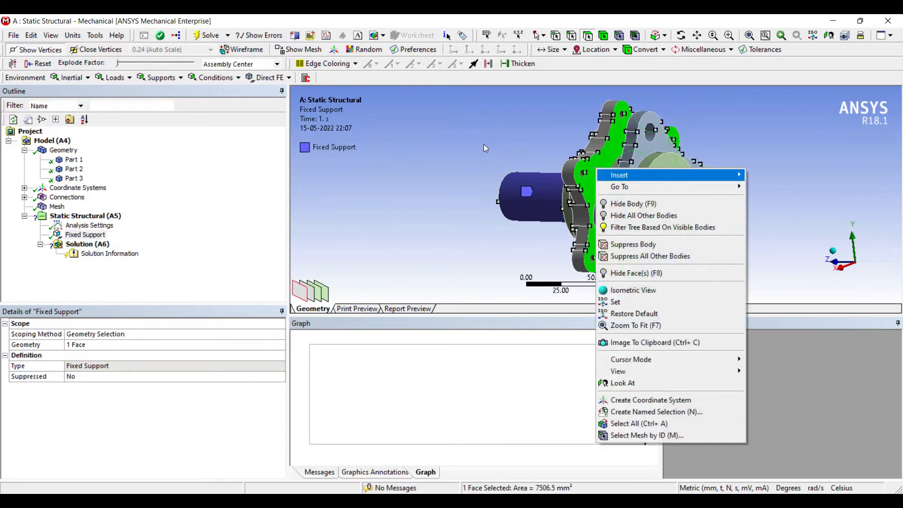
{"action": "mouse_move", "coordinate": [602, 175]}
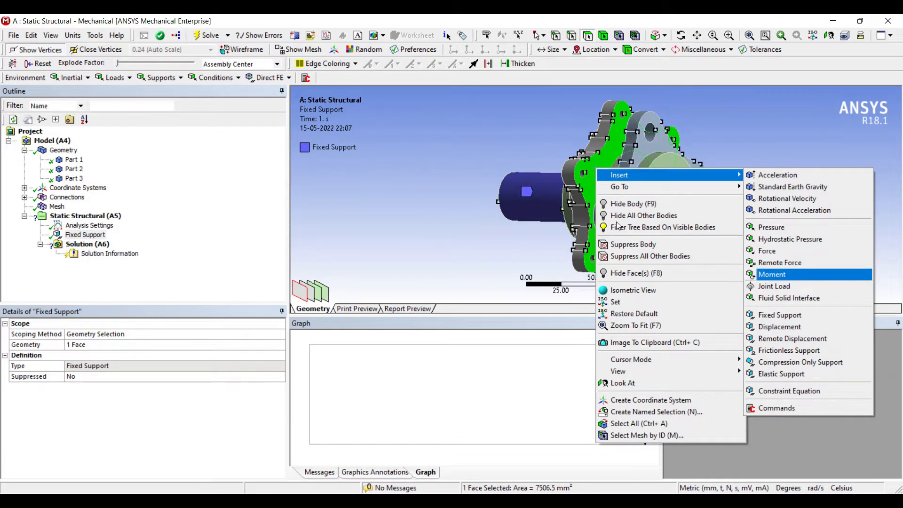
{"action": "left_click", "coordinate": [772, 274]}
Define the moment by Components and set its Z Component to 80000 N-mm
{"action": "left_click", "coordinate": [132, 376]}
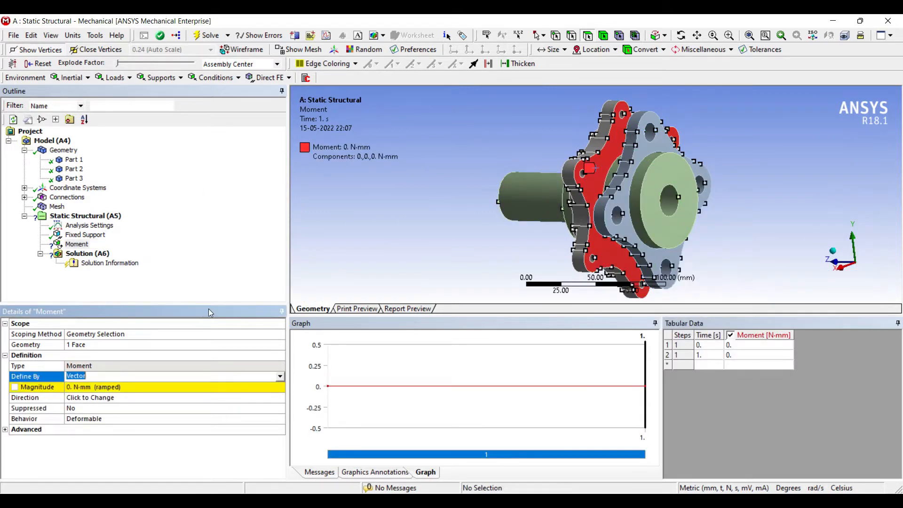
{"action": "left_click", "coordinate": [280, 376]}
{"action": "left_click", "coordinate": [136, 386]}
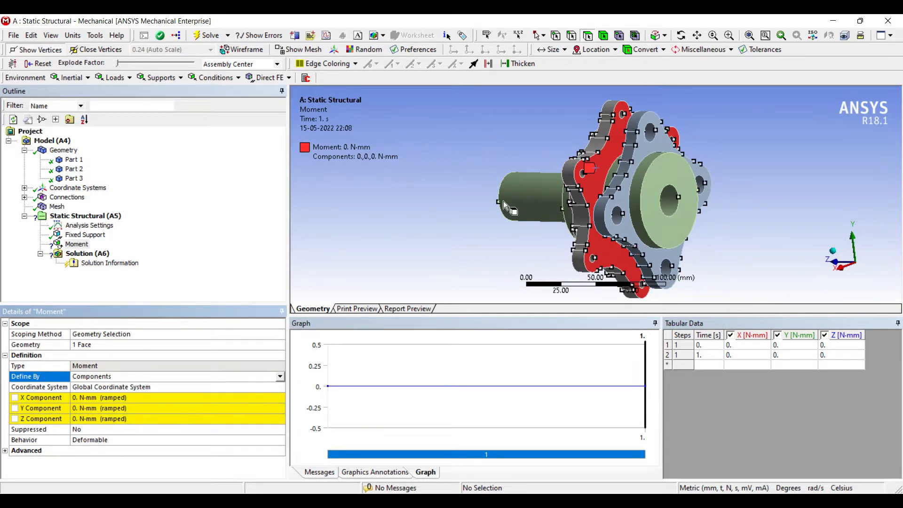
{"action": "left_click", "coordinate": [76, 419]}
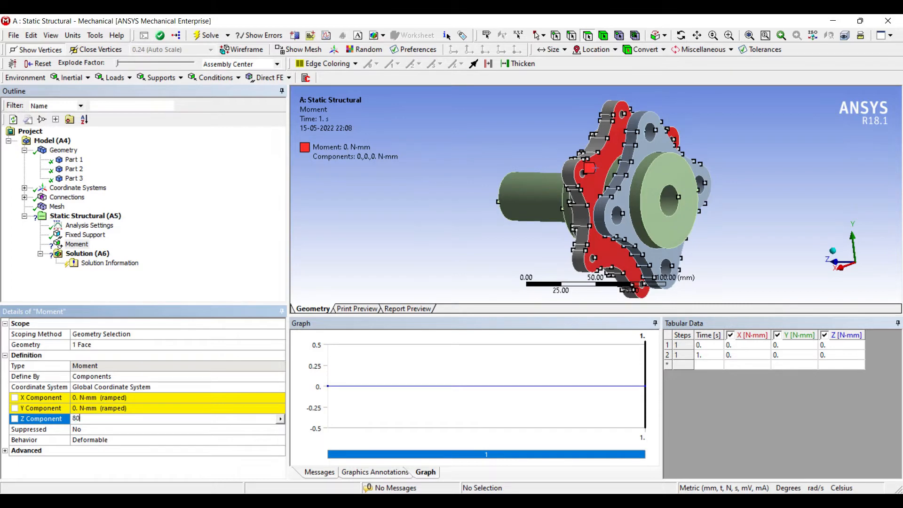
{"action": "type", "text": "80000"}
{"action": "key", "text": "Return"}
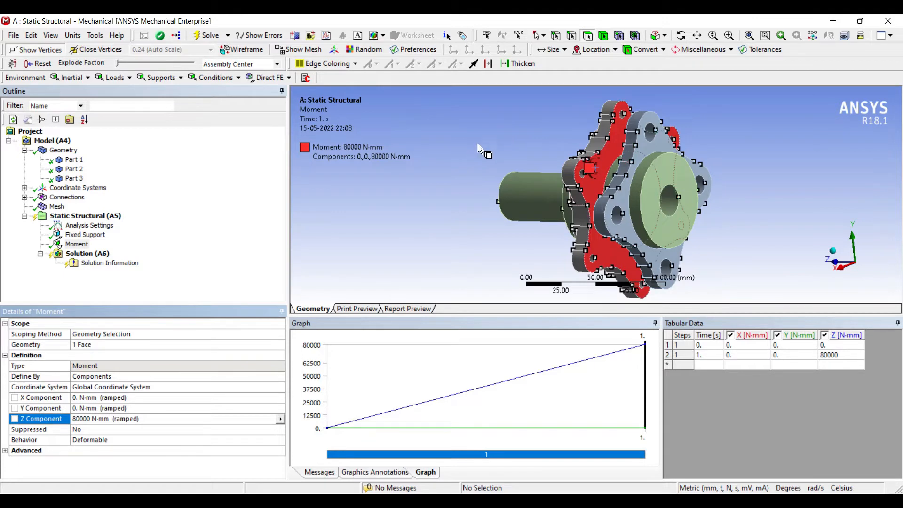
Insert a Bearing Load on the cylindrical faces of all six same-size bolt holes in the larger lobed flange
{"action": "middle_click_drag", "start_coordinate": [467, 149], "coordinate": [478, 110]}
{"action": "scroll", "coordinate": [475, 169], "scroll_direction": "up", "scroll_amount": 4}
{"action": "scroll", "coordinate": [496, 119], "scroll_direction": "down", "scroll_amount": 4}
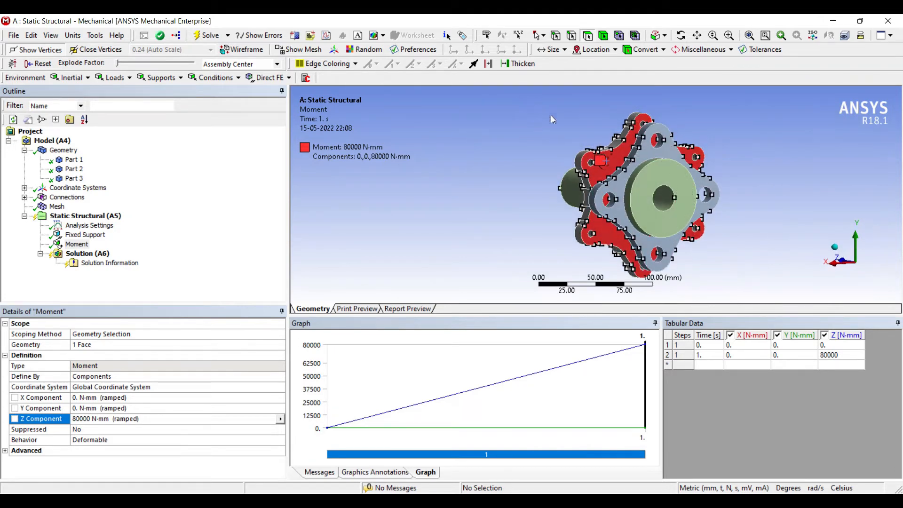
{"action": "right_click", "coordinate": [97, 216]}
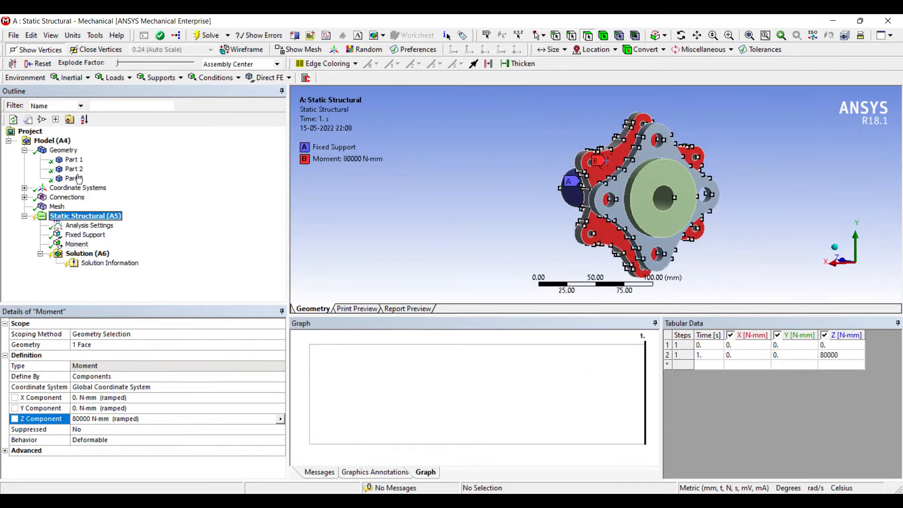
{"action": "mouse_move", "coordinate": [133, 222]}
{"action": "left_click", "coordinate": [255, 230]}
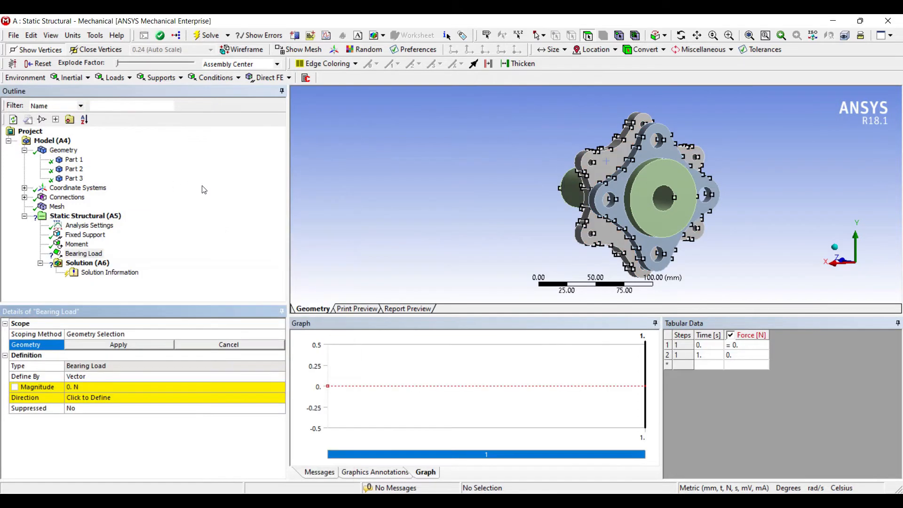
{"action": "left_click", "coordinate": [590, 162]}
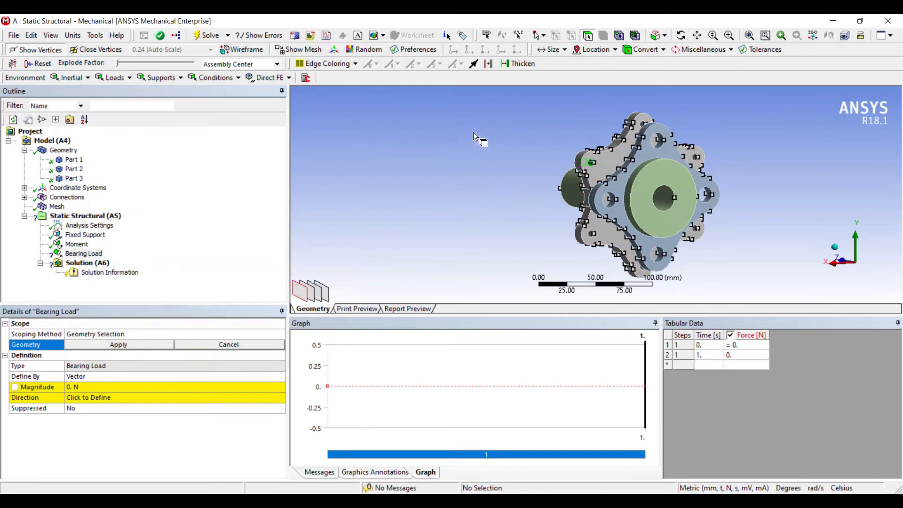
{"action": "scroll", "coordinate": [461, 152], "scroll_direction": "up", "scroll_amount": 1}
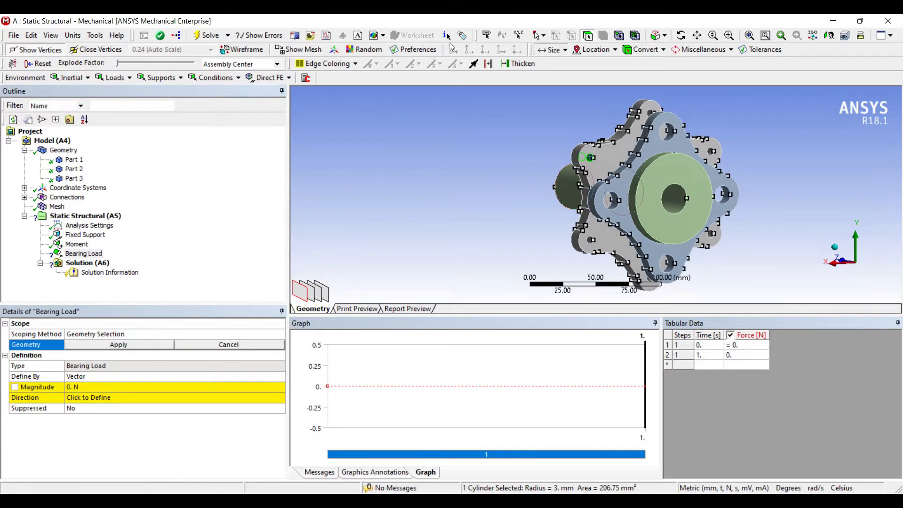
{"action": "left_click", "coordinate": [552, 50]}
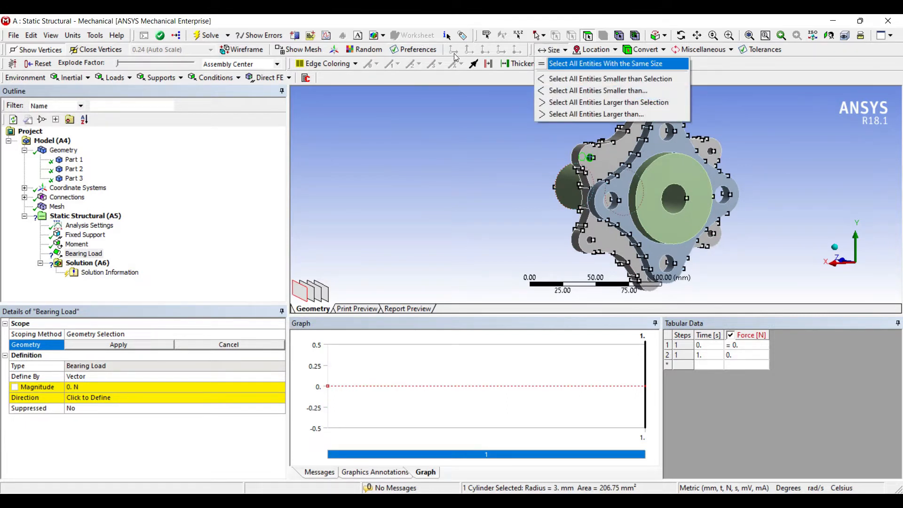
{"action": "left_click", "coordinate": [588, 64]}
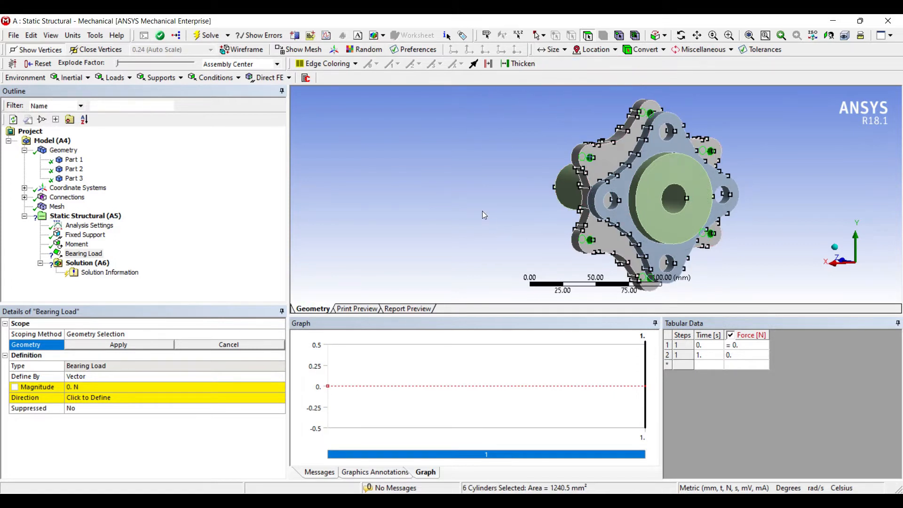
{"action": "left_click", "coordinate": [120, 345]}
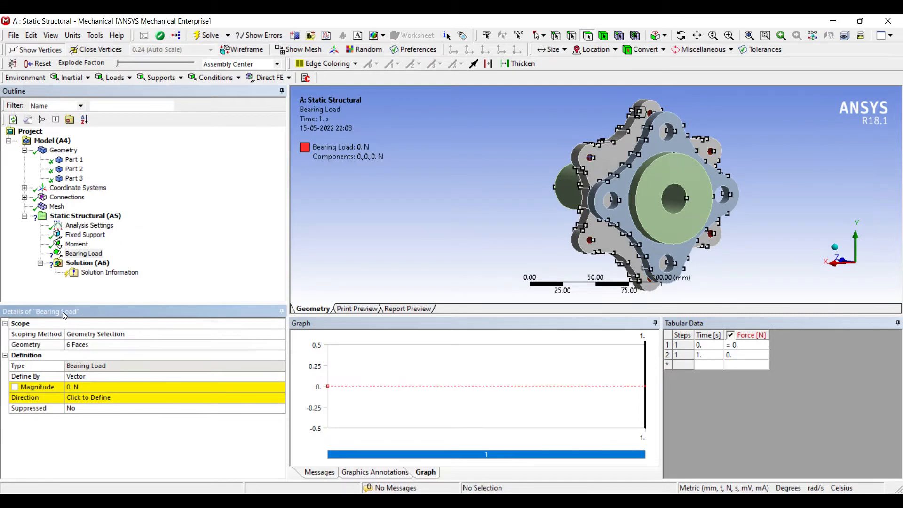
Define the bearing load by Components and set its Y Component to -500 N
{"action": "left_click", "coordinate": [80, 376]}
{"action": "left_click", "coordinate": [111, 376]}
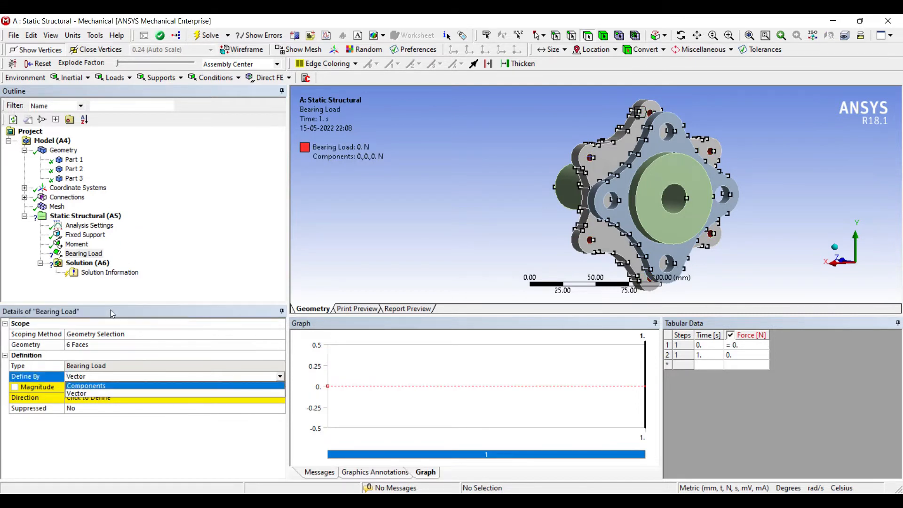
{"action": "left_click", "coordinate": [111, 385]}
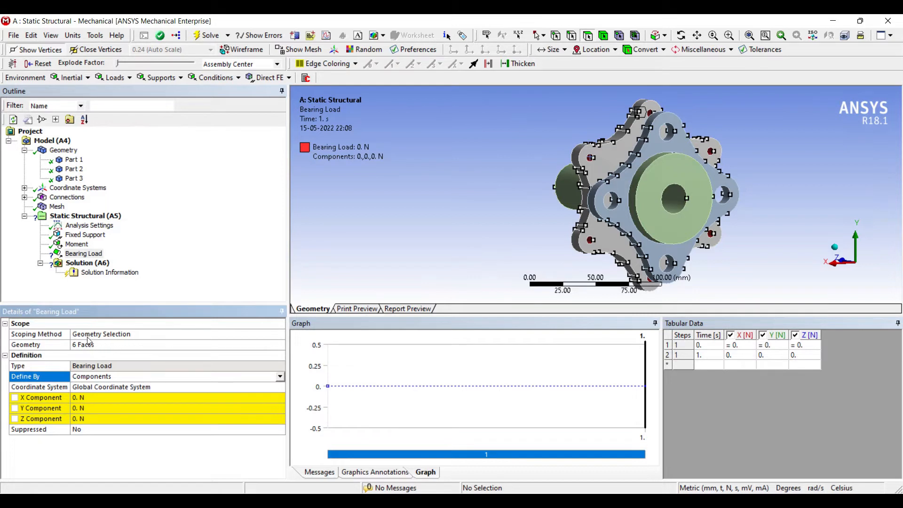
{"action": "left_click", "coordinate": [109, 408]}
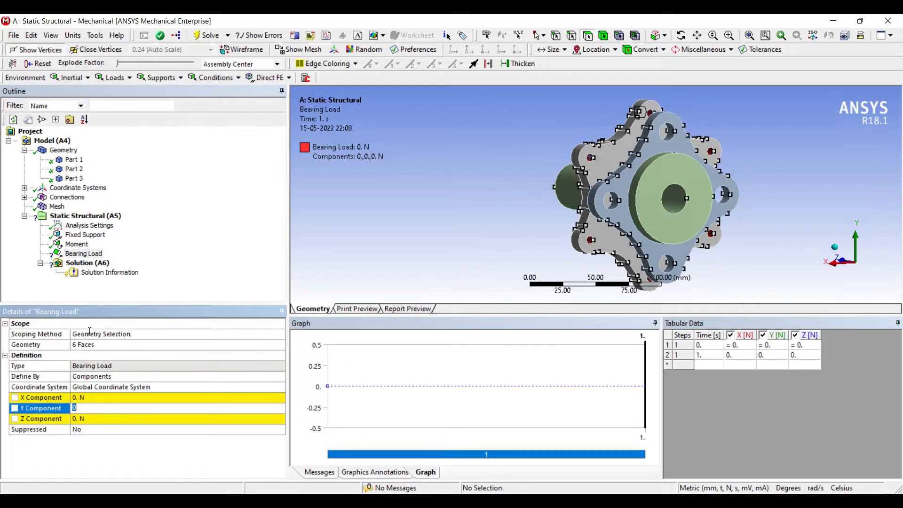
{"action": "type", "text": "-500"}
{"action": "key", "text": "Return"}
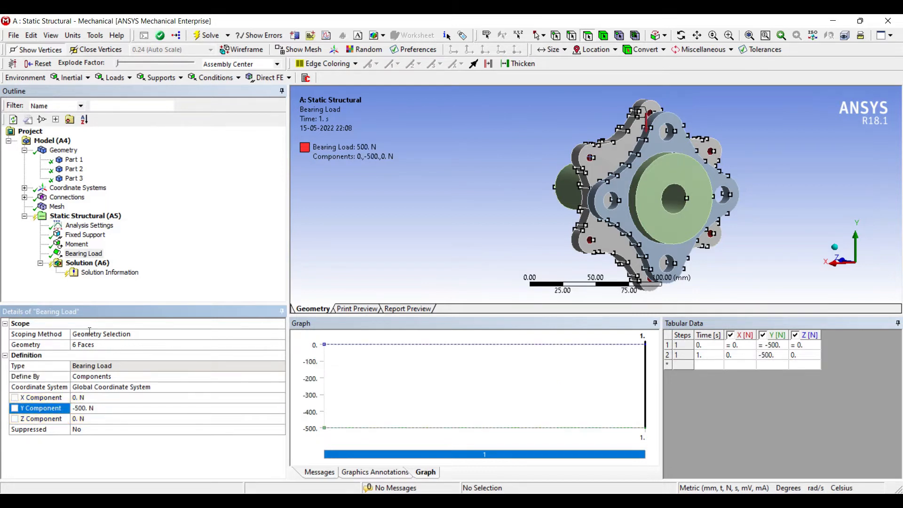
Insert a Stress Tool under the Solution to evaluate the safety factor
{"action": "left_click", "coordinate": [83, 262]}
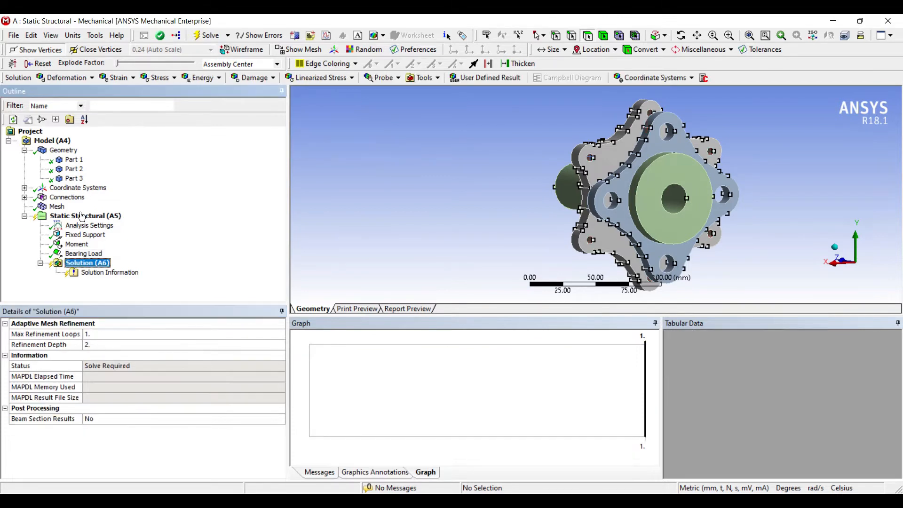
{"action": "right_click", "coordinate": [101, 263]}
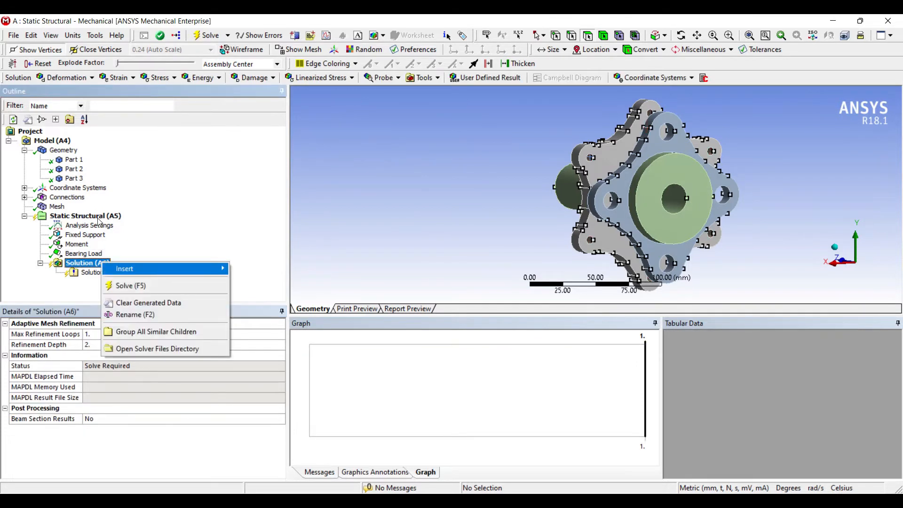
{"action": "mouse_move", "coordinate": [164, 268]}
{"action": "mouse_move", "coordinate": [258, 269]}
{"action": "left_click", "coordinate": [372, 280]}
Add a Total Deformation result for all bodies to the Solution
{"action": "left_click", "coordinate": [94, 263]}
{"action": "right_click", "coordinate": [96, 264]}
{"action": "mouse_move", "coordinate": [124, 269]}
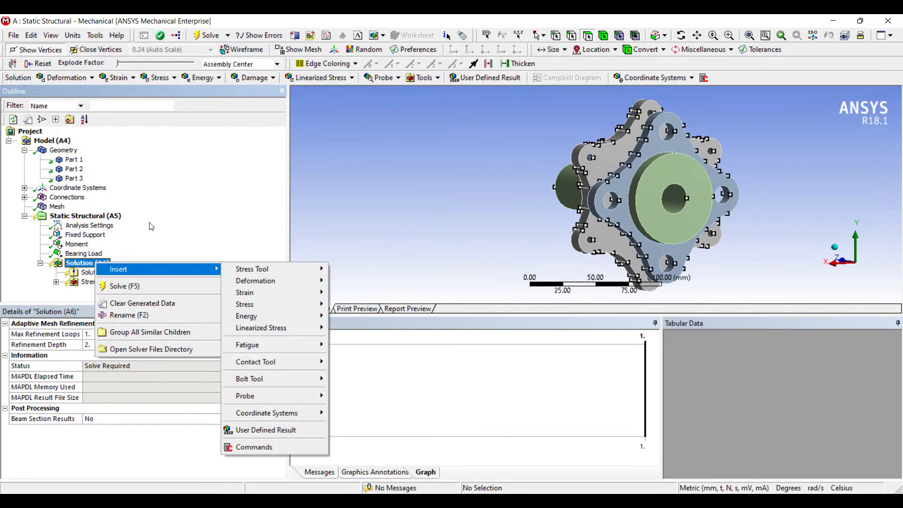
{"action": "mouse_move", "coordinate": [256, 281]}
{"action": "left_click", "coordinate": [348, 280]}
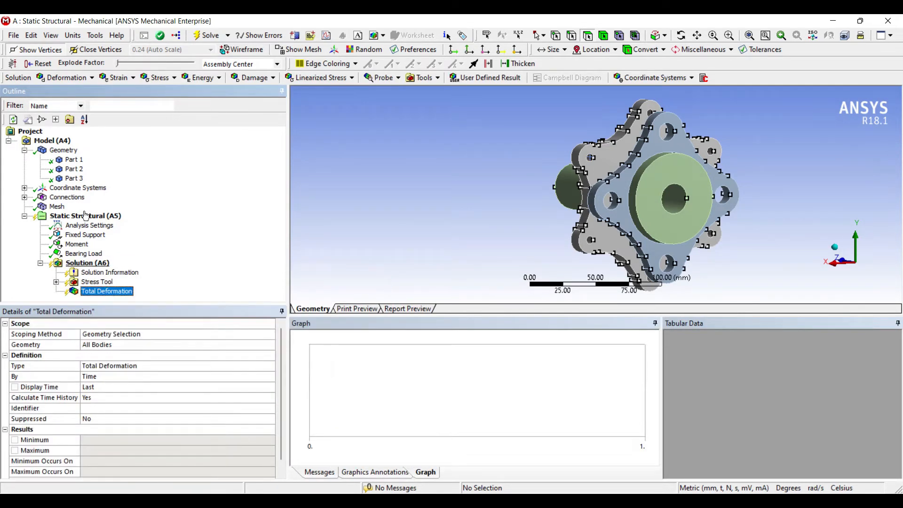
Add an Equivalent (von-Mises) Stress result for all bodies to the Solution
{"action": "right_click", "coordinate": [88, 263]}
{"action": "mouse_move", "coordinate": [123, 271]}
{"action": "mouse_move", "coordinate": [245, 294]}
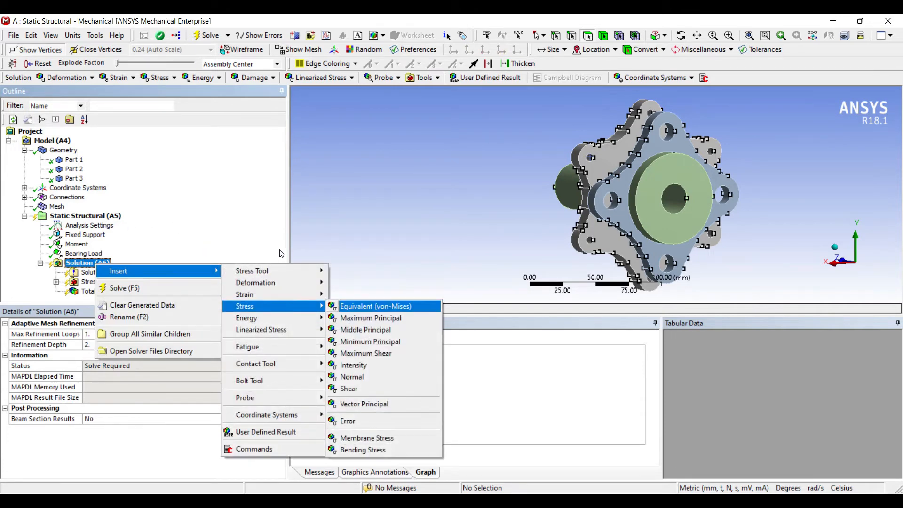
{"action": "left_click", "coordinate": [375, 294]}
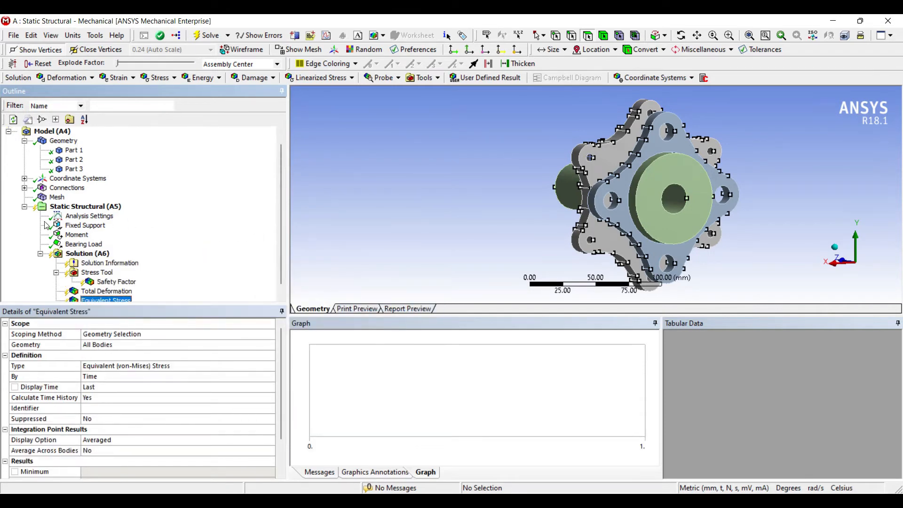
Insert a Fatigue Tool under the Solution and set its Mean Stress Theory to Goodman
{"action": "right_click", "coordinate": [94, 254]}
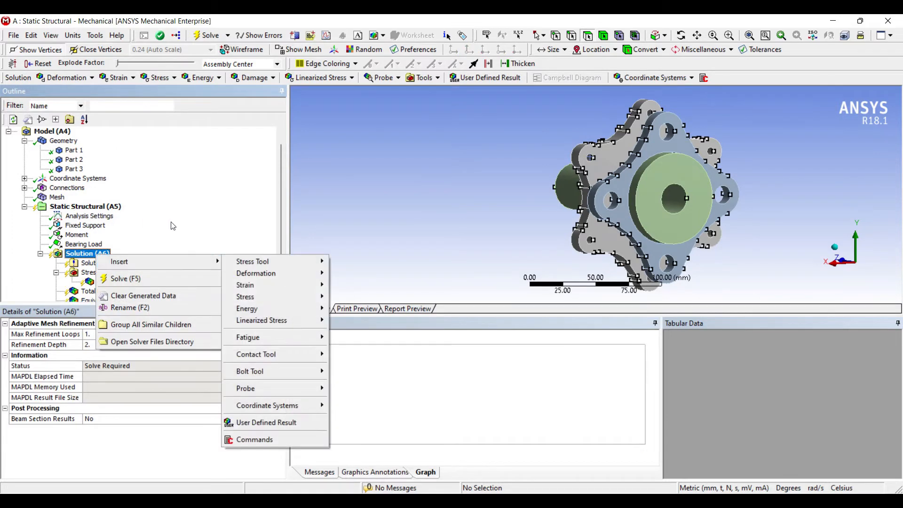
{"action": "mouse_move", "coordinate": [248, 337]}
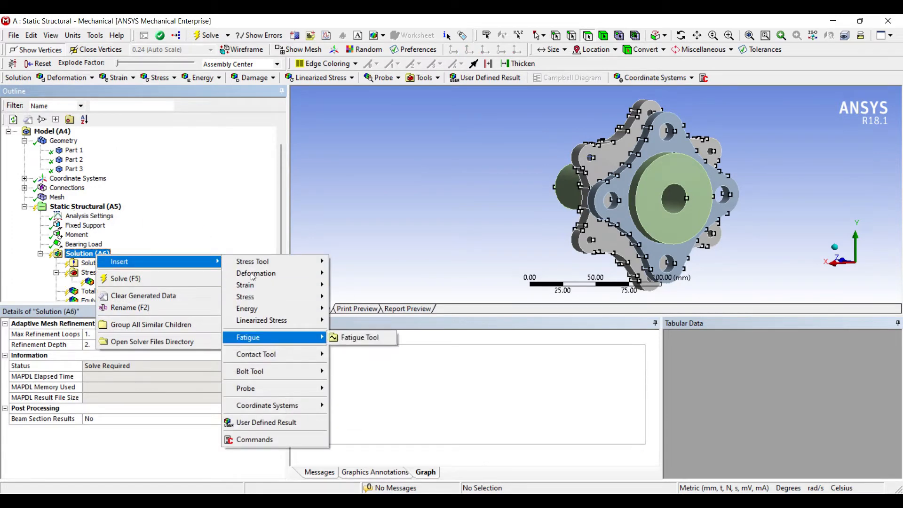
{"action": "left_click", "coordinate": [359, 337]}
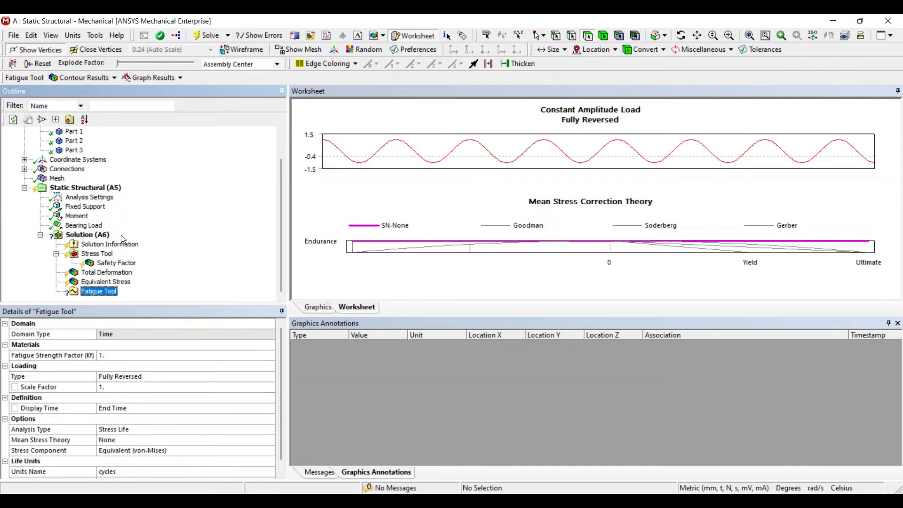
{"action": "left_click", "coordinate": [104, 354]}
{"action": "left_click", "coordinate": [270, 440]}
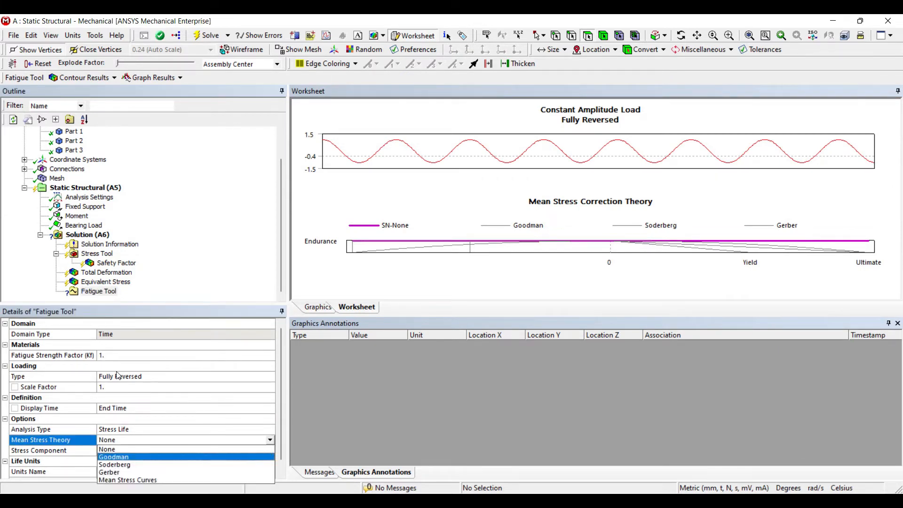
{"action": "left_click", "coordinate": [143, 456]}
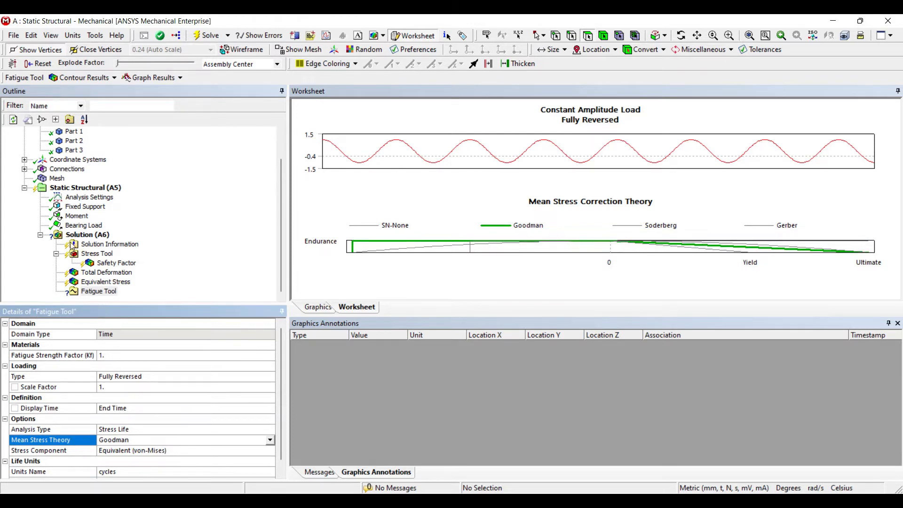
Add Life and Safety Factor results to the Fatigue Tool
{"action": "right_click", "coordinate": [96, 291]}
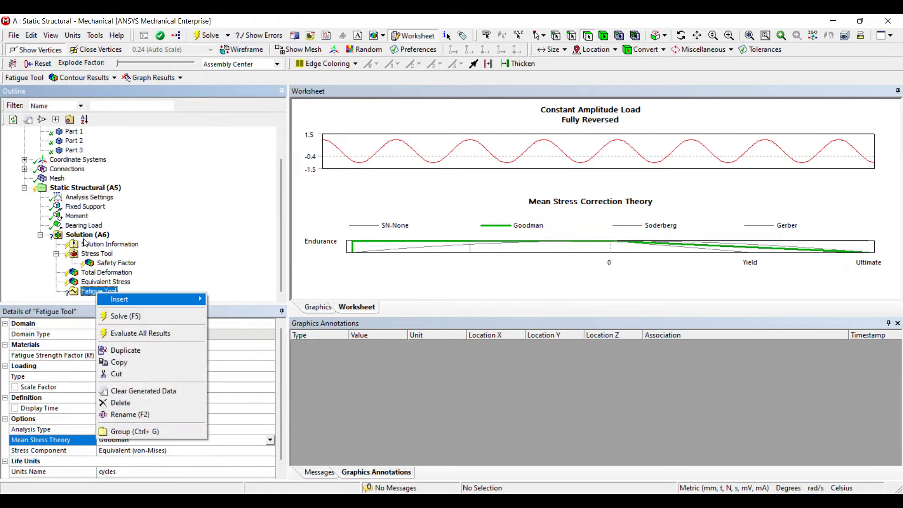
{"action": "mouse_move", "coordinate": [155, 297]}
{"action": "left_click", "coordinate": [220, 299]}
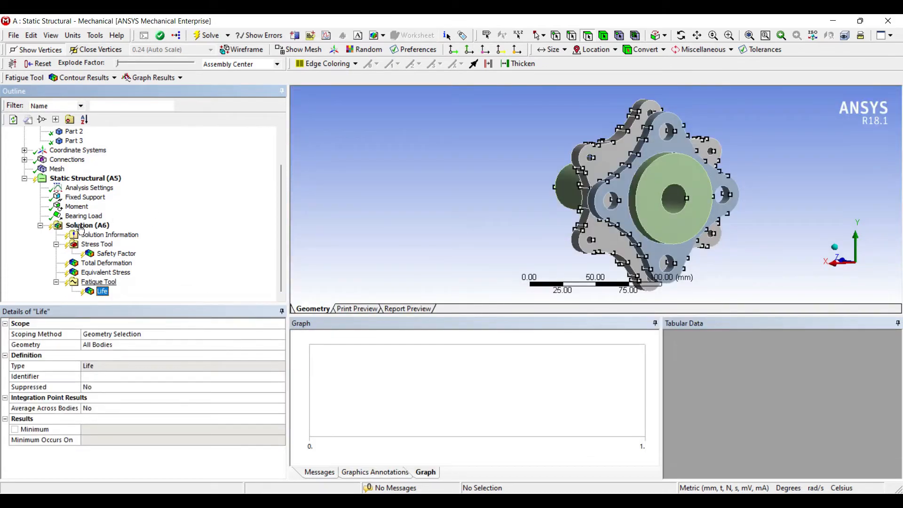
{"action": "right_click", "coordinate": [101, 281]}
{"action": "mouse_move", "coordinate": [129, 288]}
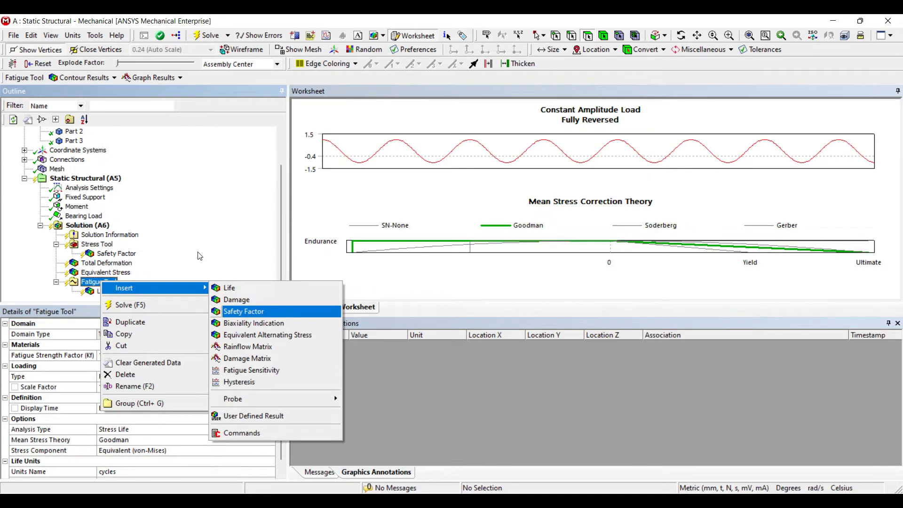
{"action": "left_click", "coordinate": [243, 311]}
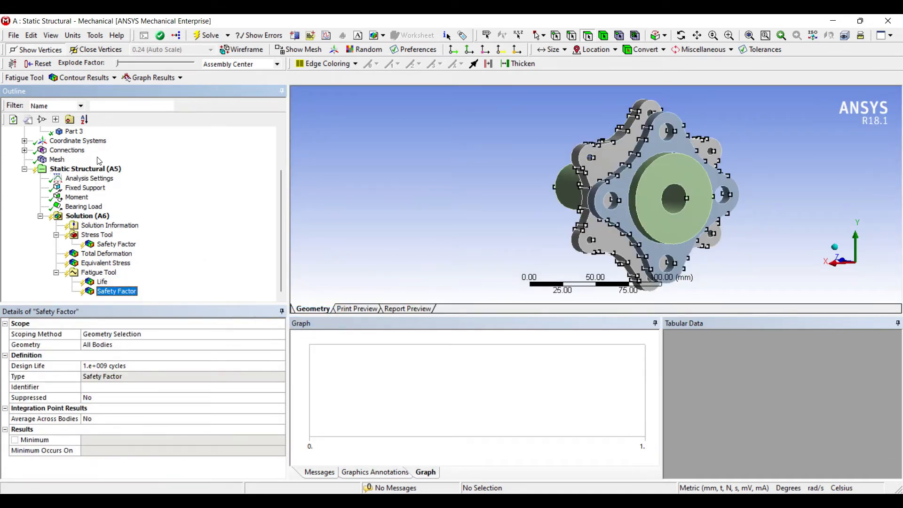
Solve the static structural analysis with all the inserted results
{"action": "left_click", "coordinate": [88, 216]}
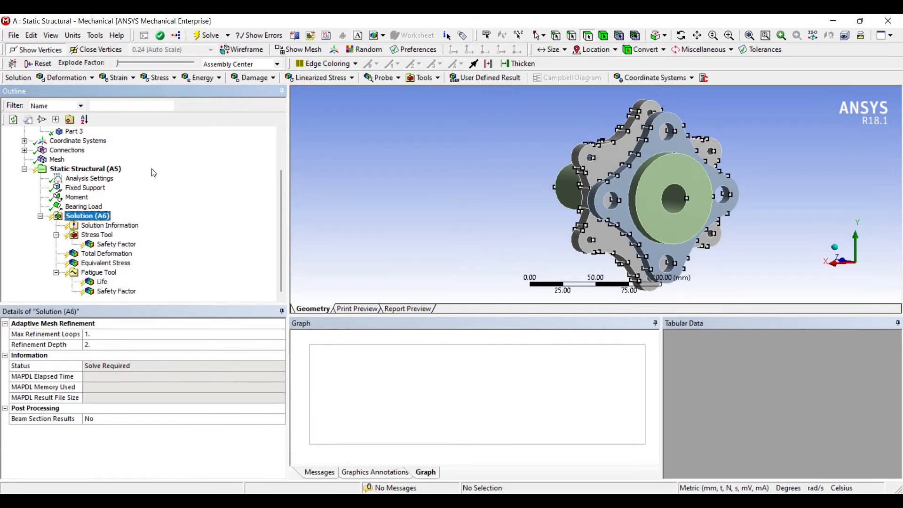
{"action": "left_click", "coordinate": [206, 36]}
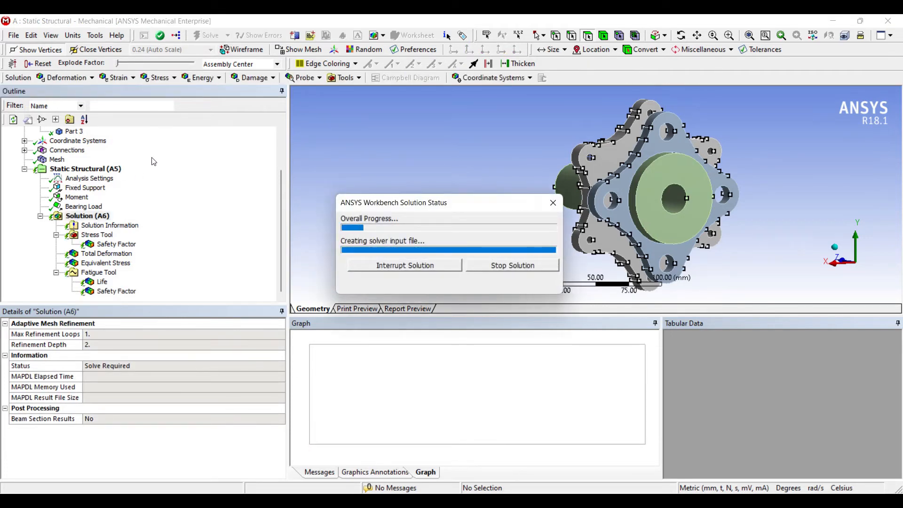
{"action": "middle_click_drag", "start_coordinate": [514, 167], "coordinate": [572, 172]}
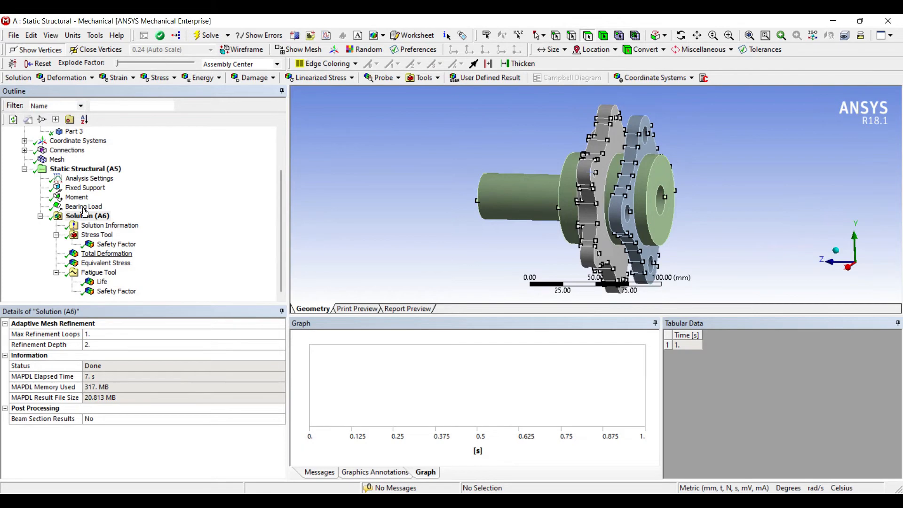
Display the Total Deformation result and examine its distribution and extreme locations around the hub
{"action": "left_click", "coordinate": [104, 254]}
{"action": "middle_click_drag", "start_coordinate": [508, 187], "coordinate": [466, 181]}
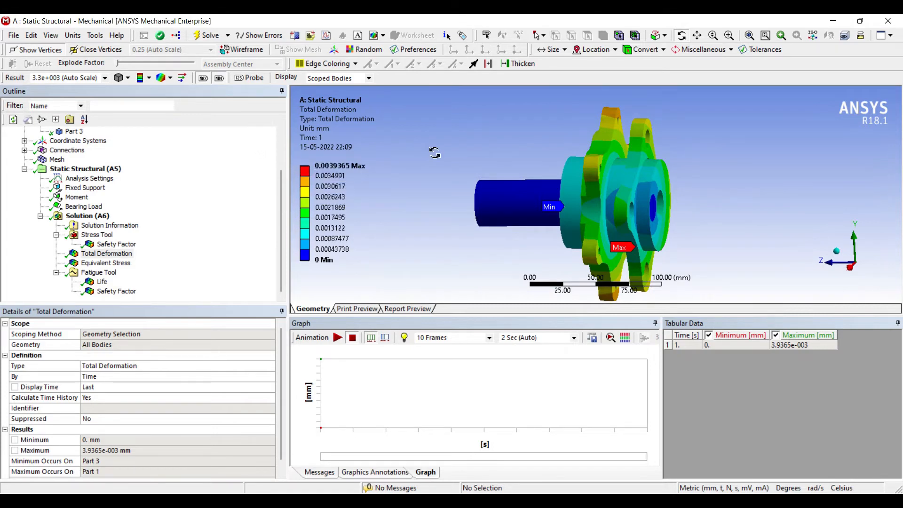
{"action": "middle_click_drag", "start_coordinate": [436, 158], "coordinate": [412, 168]}
{"action": "middle_click_drag", "start_coordinate": [520, 126], "coordinate": [499, 143]}
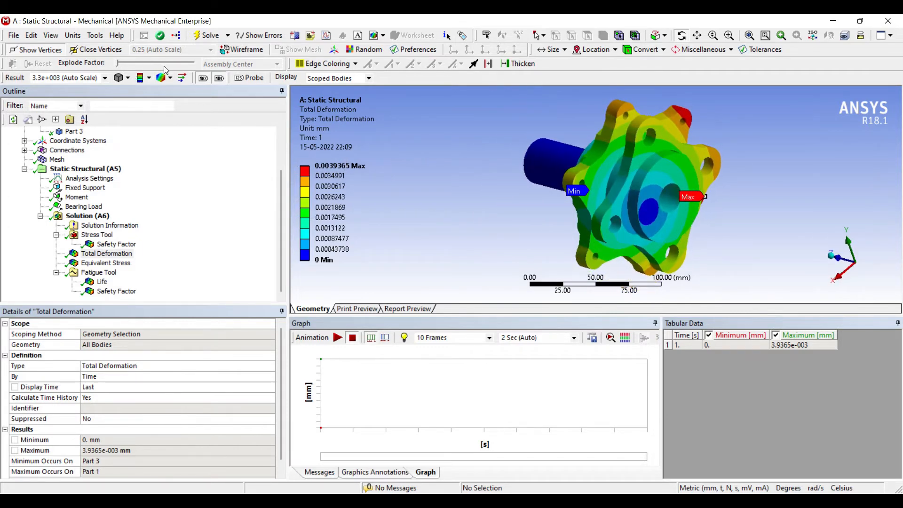
{"action": "middle_click_drag", "start_coordinate": [524, 181], "coordinate": [545, 173]}
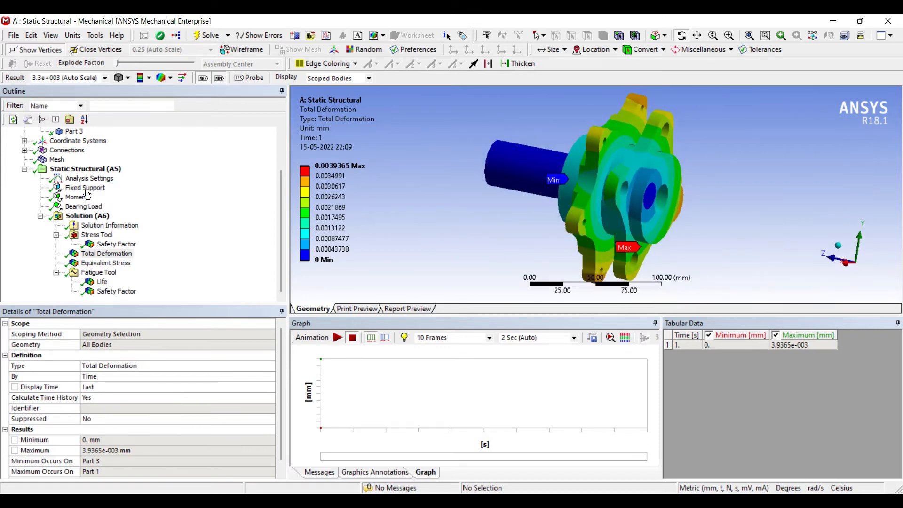
Display the Stress Tool's Safety Factor result and examine its contour and minimum value on the hub
{"action": "left_click", "coordinate": [116, 244]}
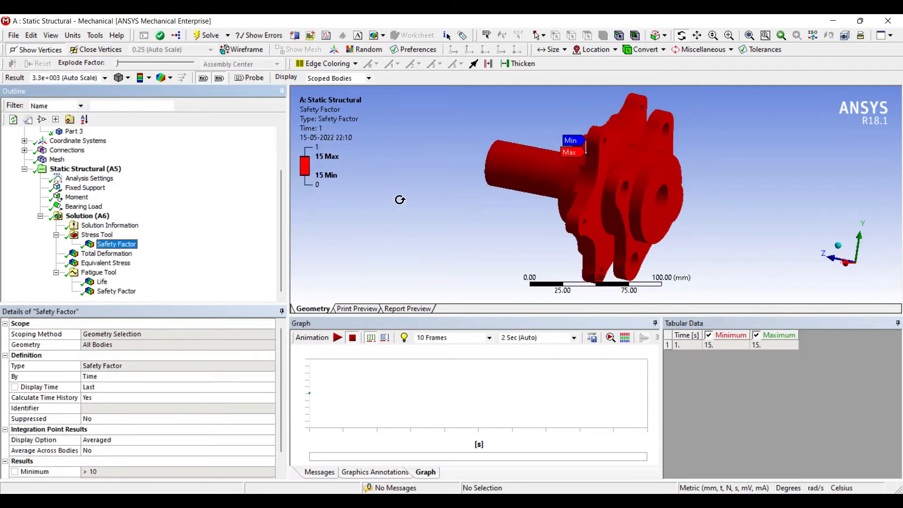
{"action": "left_click_drag", "start_coordinate": [399, 199], "coordinate": [401, 192]}
{"action": "scroll", "coordinate": [126, 373], "scroll_direction": "down", "scroll_amount": 1}
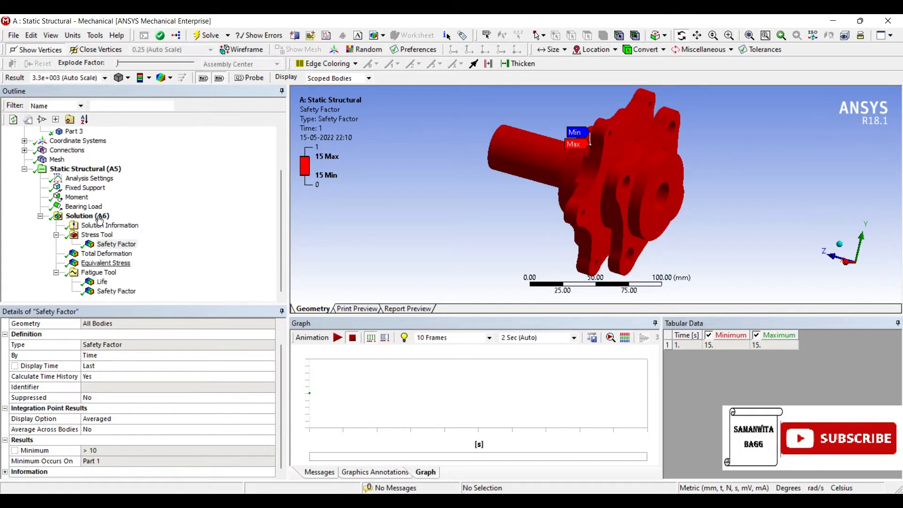
Examine the Equivalent Stress contour on the hub, and review the Fatigue Tool's loading setup together with its Life result
{"action": "left_click", "coordinate": [106, 263]}
{"action": "left_click_drag", "start_coordinate": [457, 198], "coordinate": [291, 165]}
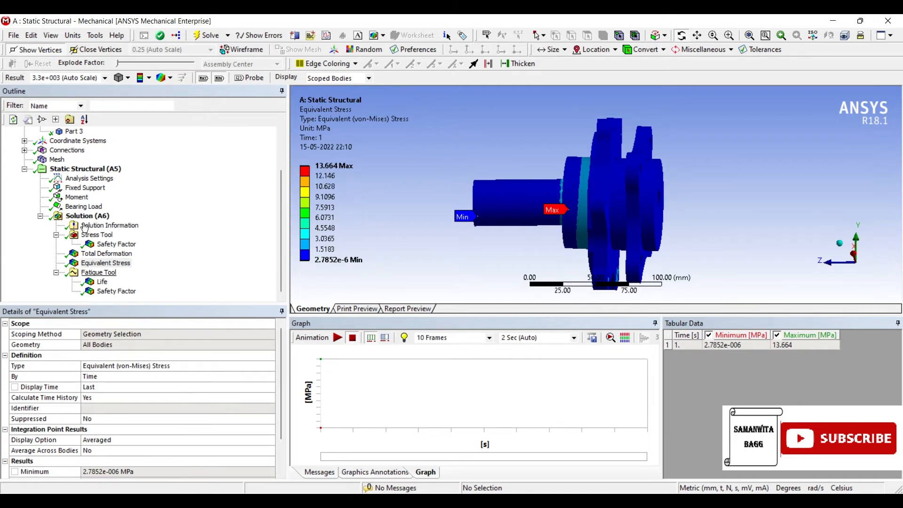
{"action": "left_click", "coordinate": [100, 272]}
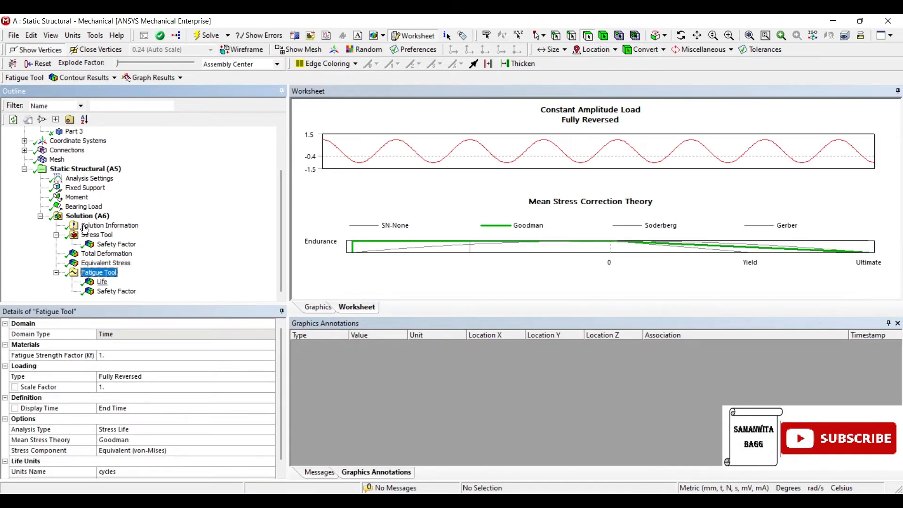
{"action": "left_click", "coordinate": [100, 282]}
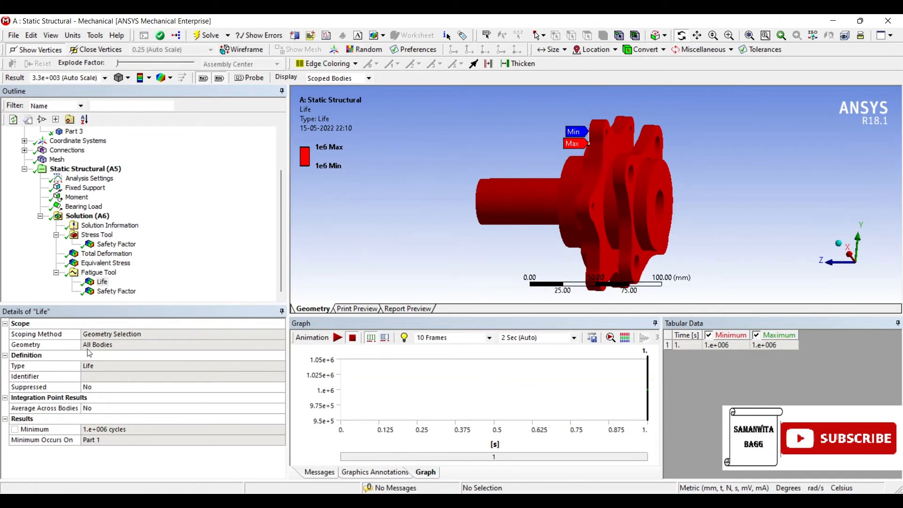
Display the Total Deformation result and animate it over 10 frames, viewing the moving hub from different angles
{"action": "left_click", "coordinate": [106, 254]}
{"action": "left_click_drag", "start_coordinate": [449, 180], "coordinate": [457, 175]}
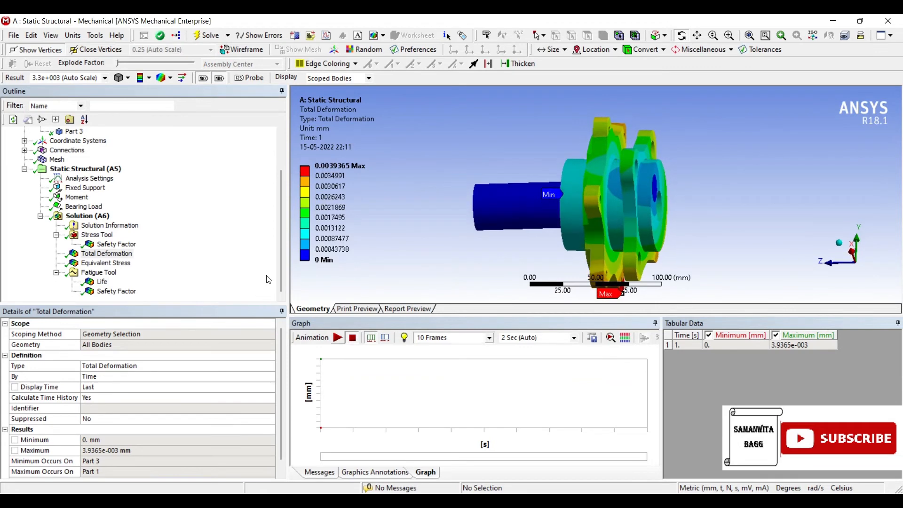
{"action": "left_click", "coordinate": [338, 337]}
{"action": "left_click_drag", "start_coordinate": [510, 176], "coordinate": [540, 178]}
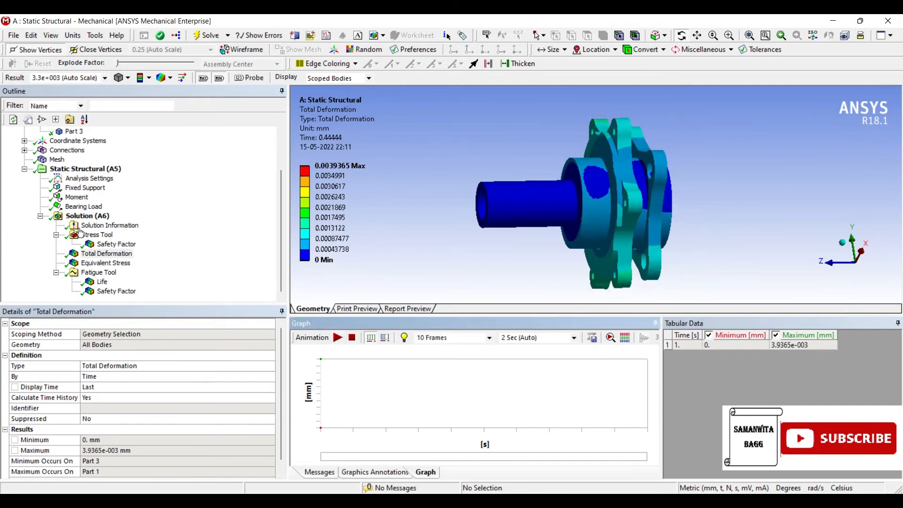
Review the Fatigue Tool's Life and Safety Factor results, examining the safety factor contour and its minimum location on the hub
{"action": "left_click", "coordinate": [102, 281]}
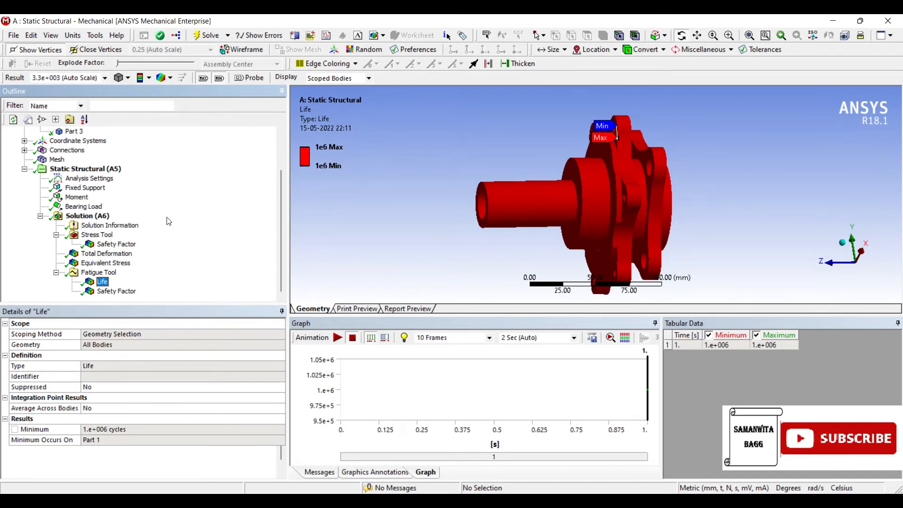
{"action": "key", "text": "Down"}
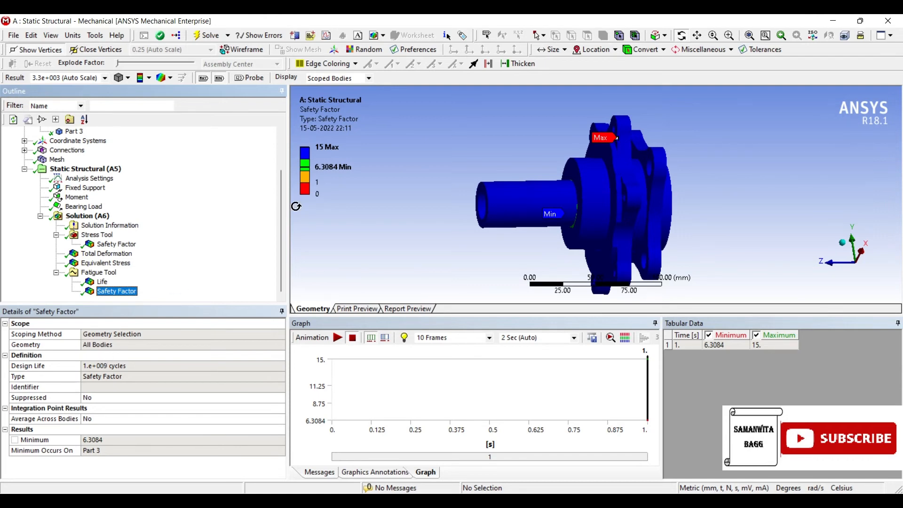
{"action": "left_click_drag", "start_coordinate": [355, 194], "coordinate": [468, 177]}
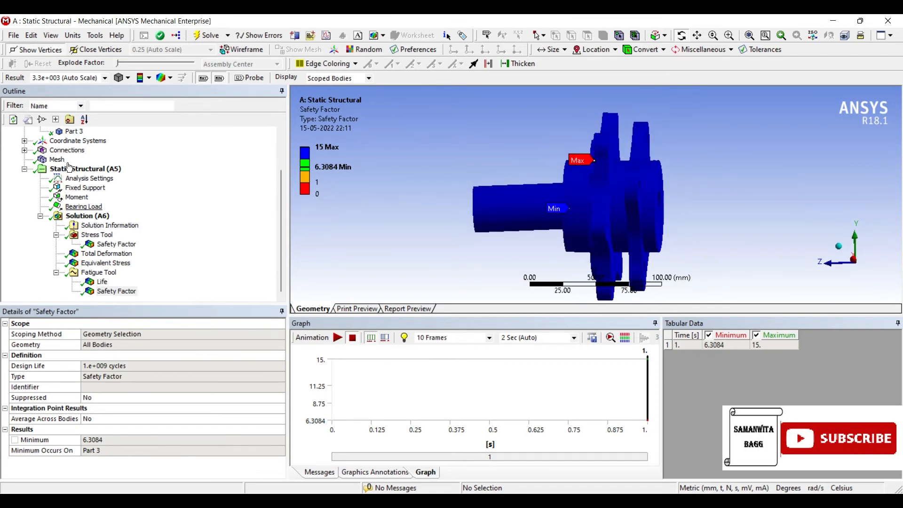
Review the Moment and Bearing Load definitions, checking the bearing load's components and its direction on the model
{"action": "left_click", "coordinate": [77, 197]}
{"action": "key", "text": "Down"}
{"action": "key", "text": "Down"}
{"action": "key", "text": "Up"}
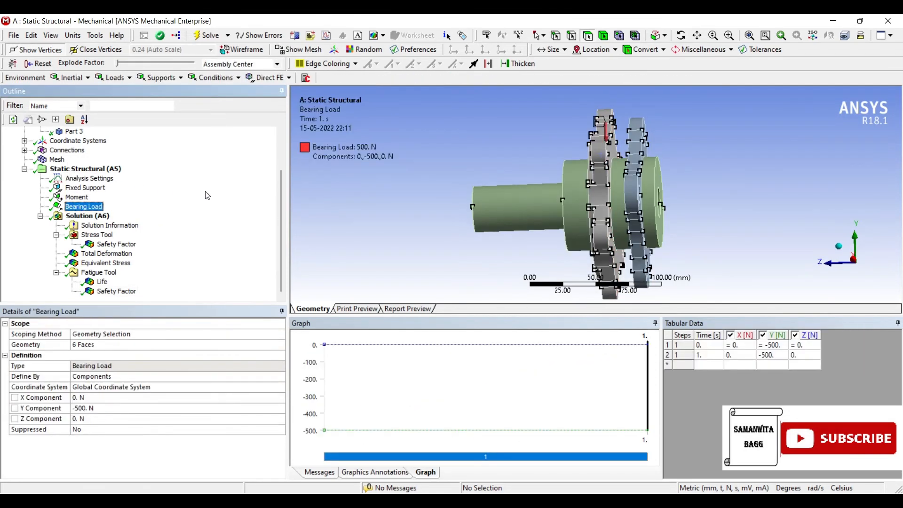
{"action": "left_click_drag", "start_coordinate": [324, 166], "coordinate": [318, 214]}
Display the Equivalent Stress result again and inspect the maximum stress location where the shaft meets the hub flange
{"action": "left_click", "coordinate": [100, 263]}
{"action": "left_click_drag", "start_coordinate": [458, 192], "coordinate": [481, 191]}
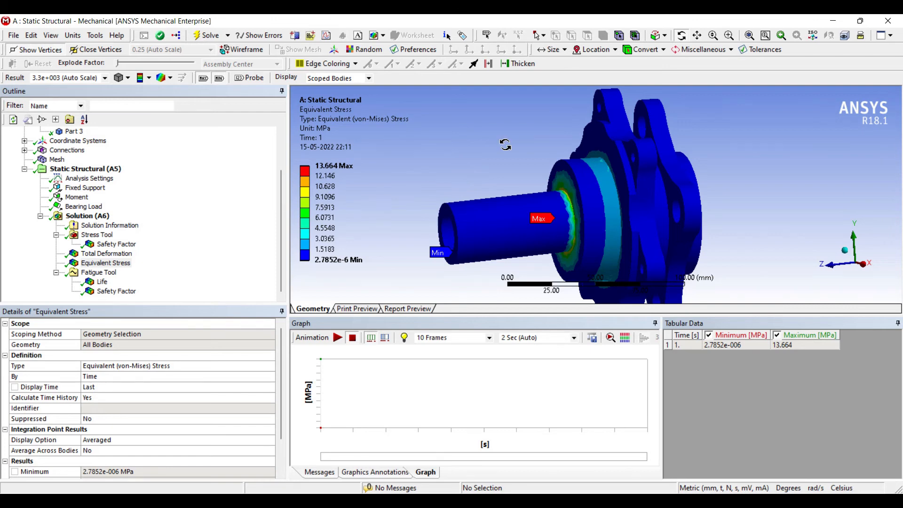
{"action": "left_click_drag", "start_coordinate": [506, 148], "coordinate": [448, 177]}
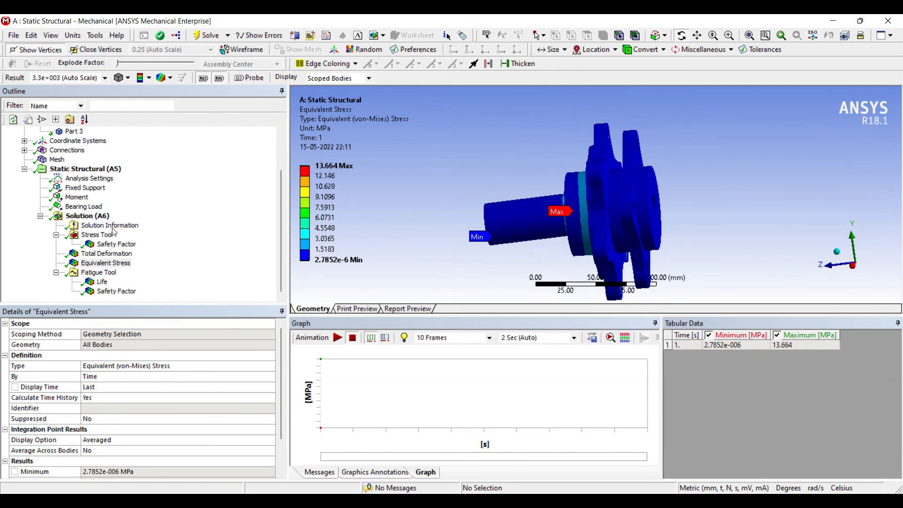